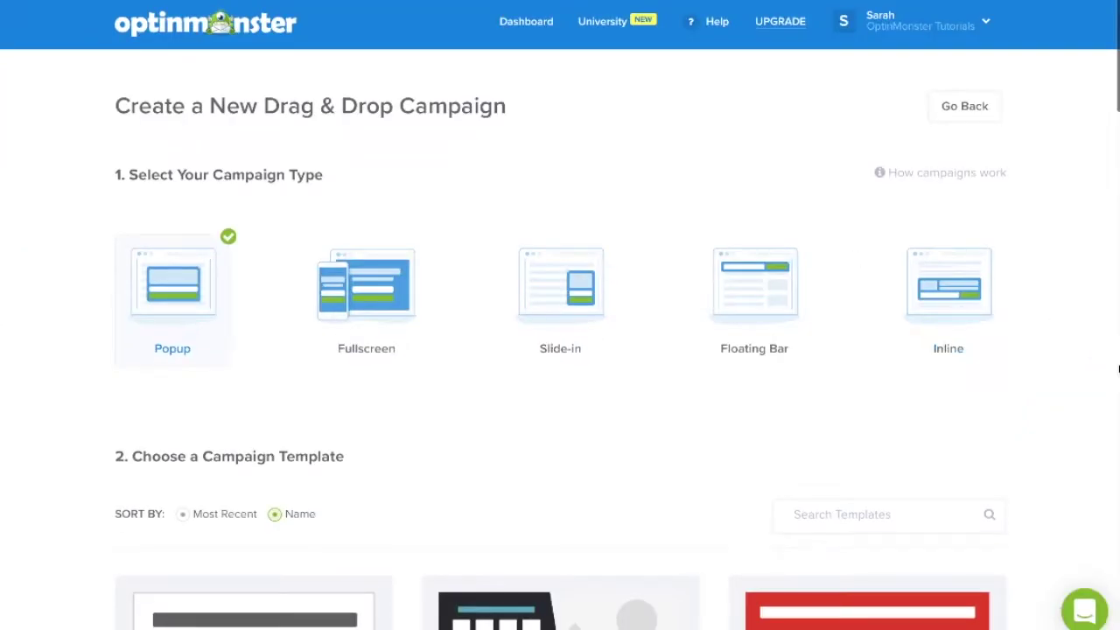
Start a Popup campaign named 'Download' from the Estate template
scroll(1085, 401, "down", 3)
scroll(1084, 401, "down", 10)
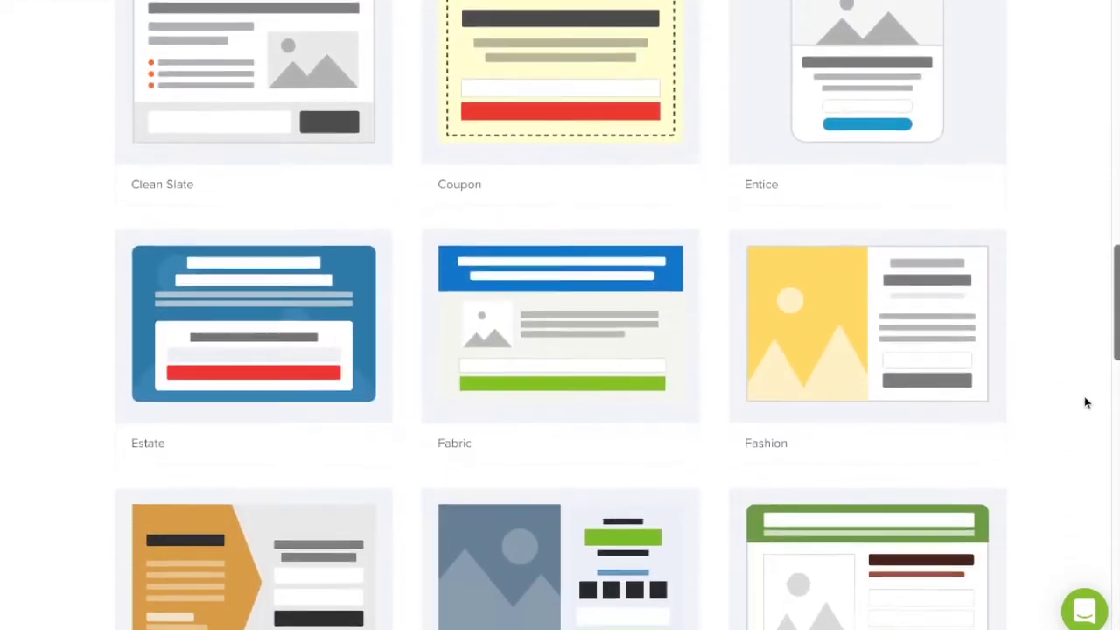
mouse_move(461, 309)
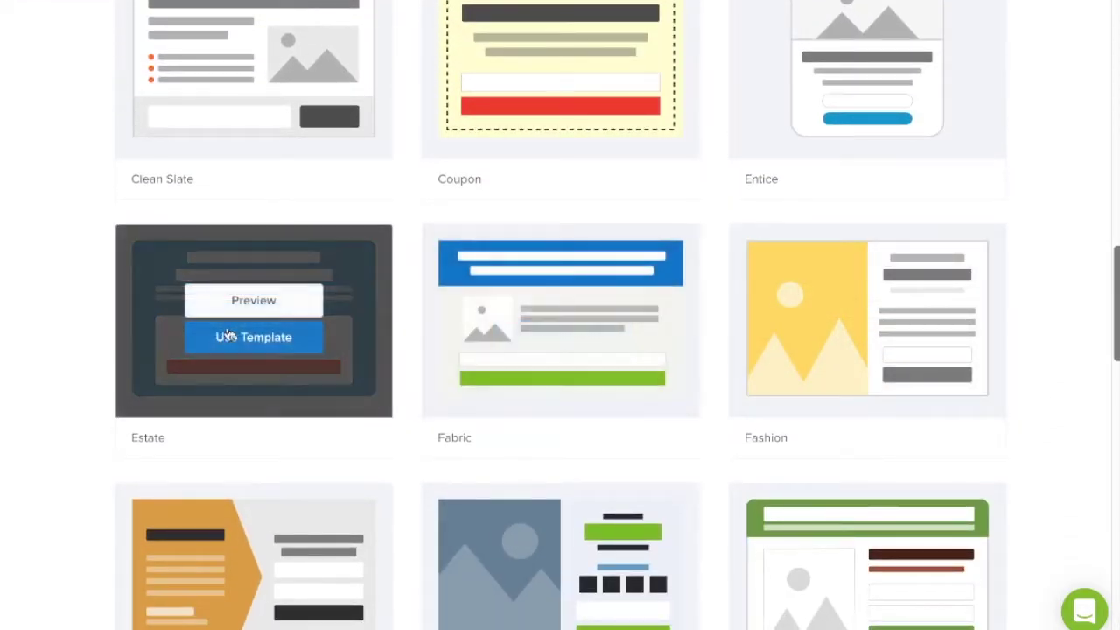
left_click(253, 337)
type("Downloadable File")
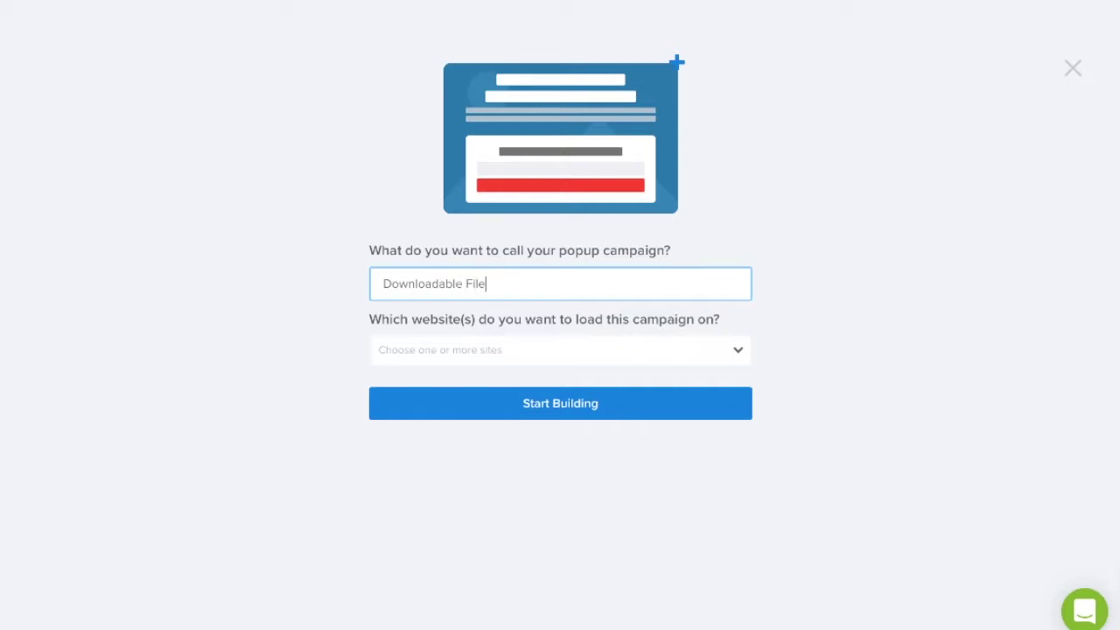
key("Return")
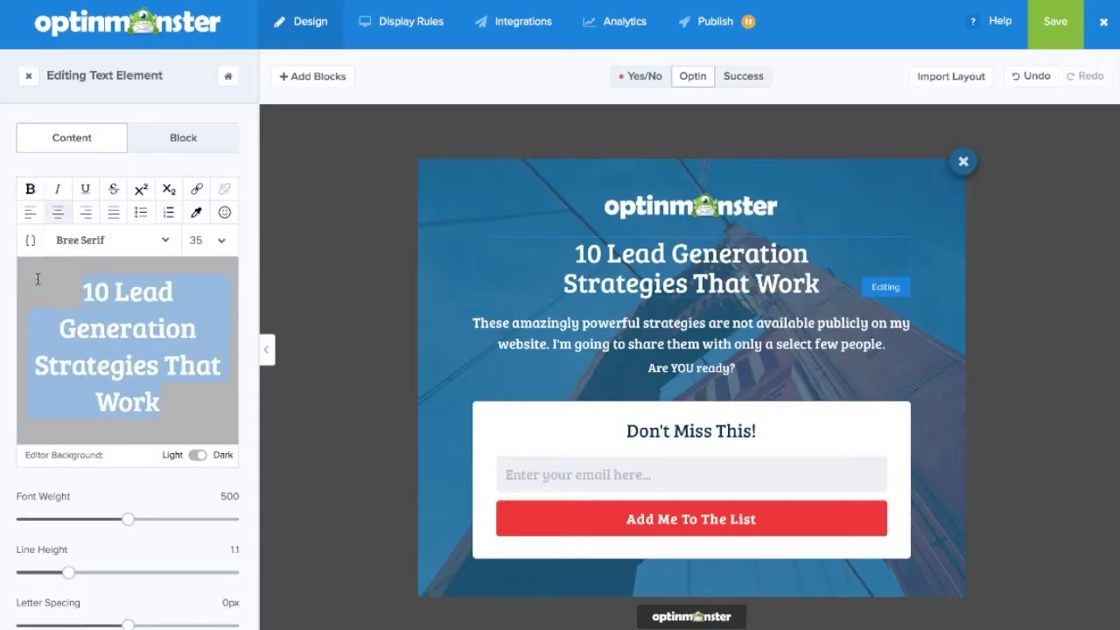
Change the headline to 'Get our FREE Content Upgrade Checklist!' and the subtitle to 'Grow your conversions with this helpful resource!'
type("Get our FREE Content U")
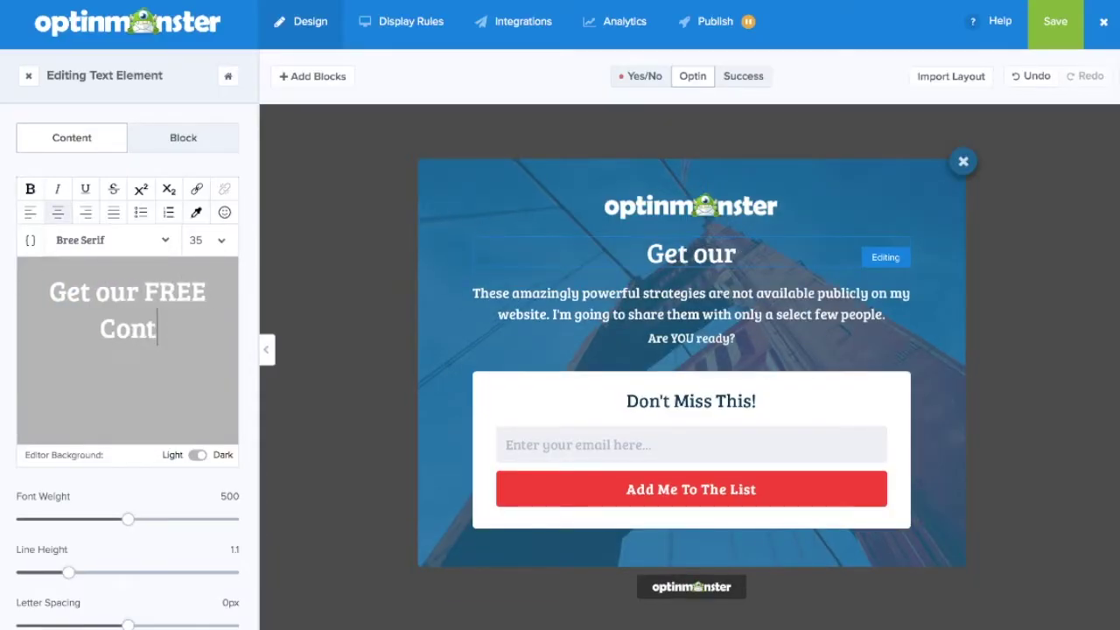
type("pgrade Checklist!")
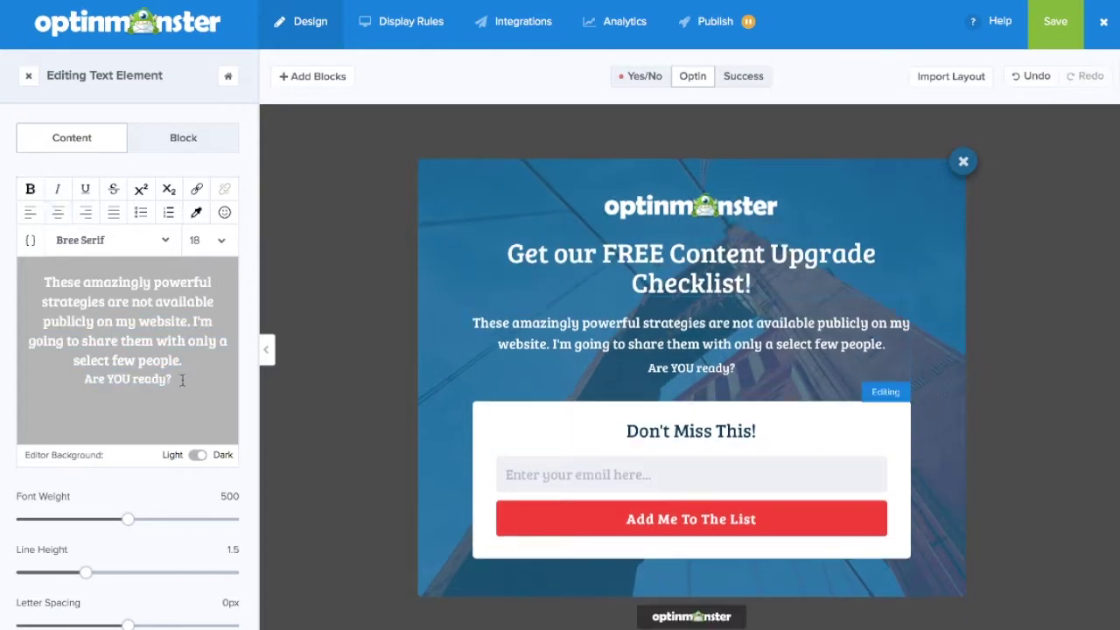
key("ctrl+a")
type("Grow your conversions")
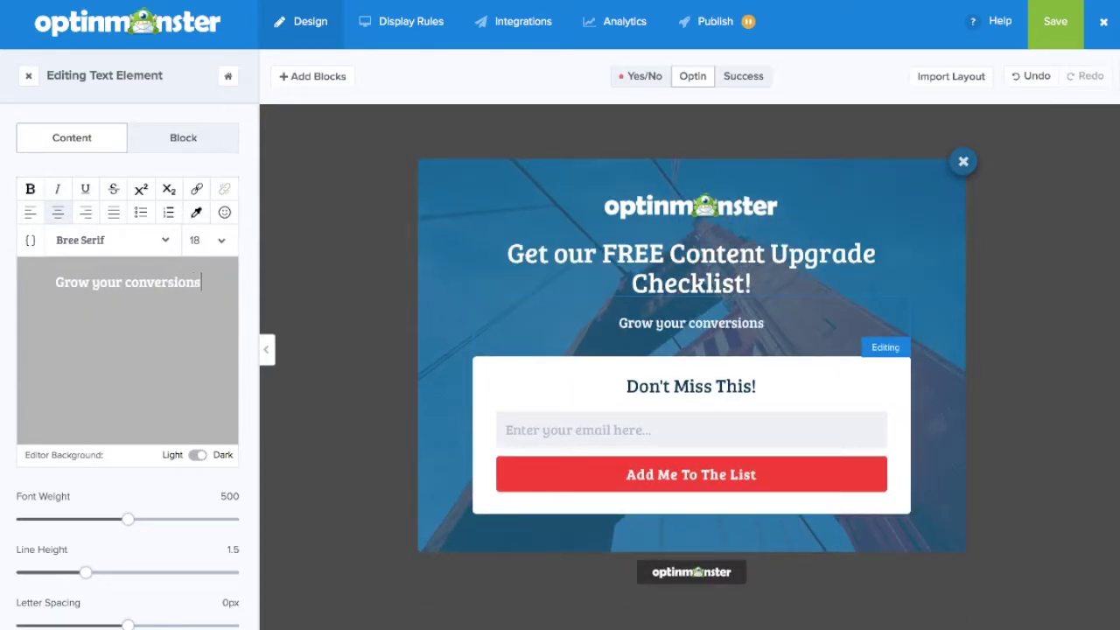
type(" with this helpful resource!")
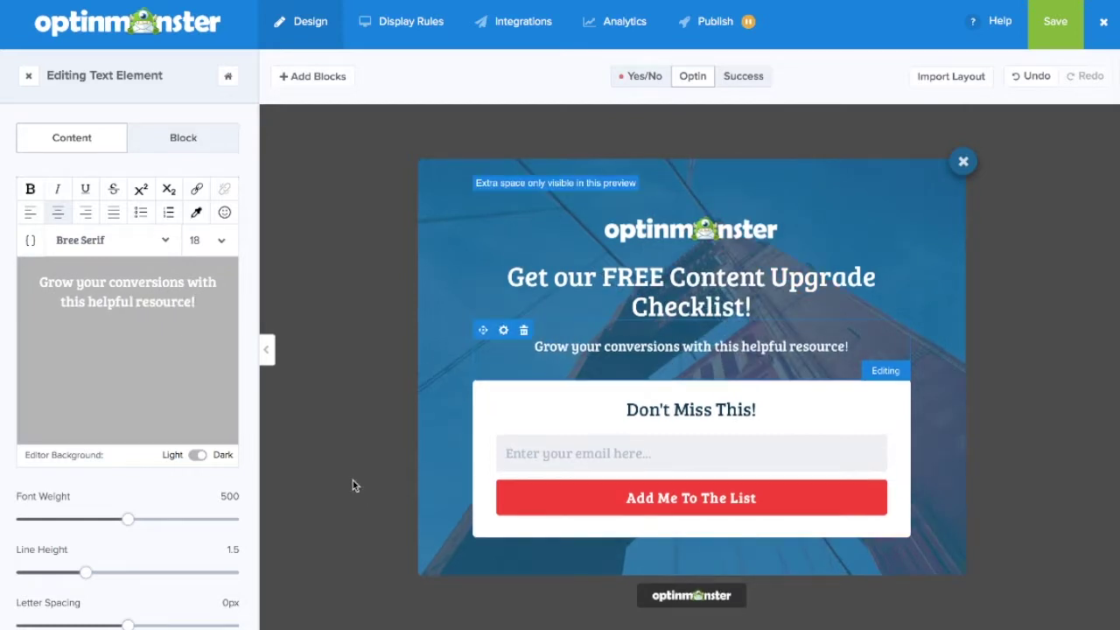
Relabel the submit button 'Get My Checklist', keep its success action as a view, then show Success
left_click(552, 511)
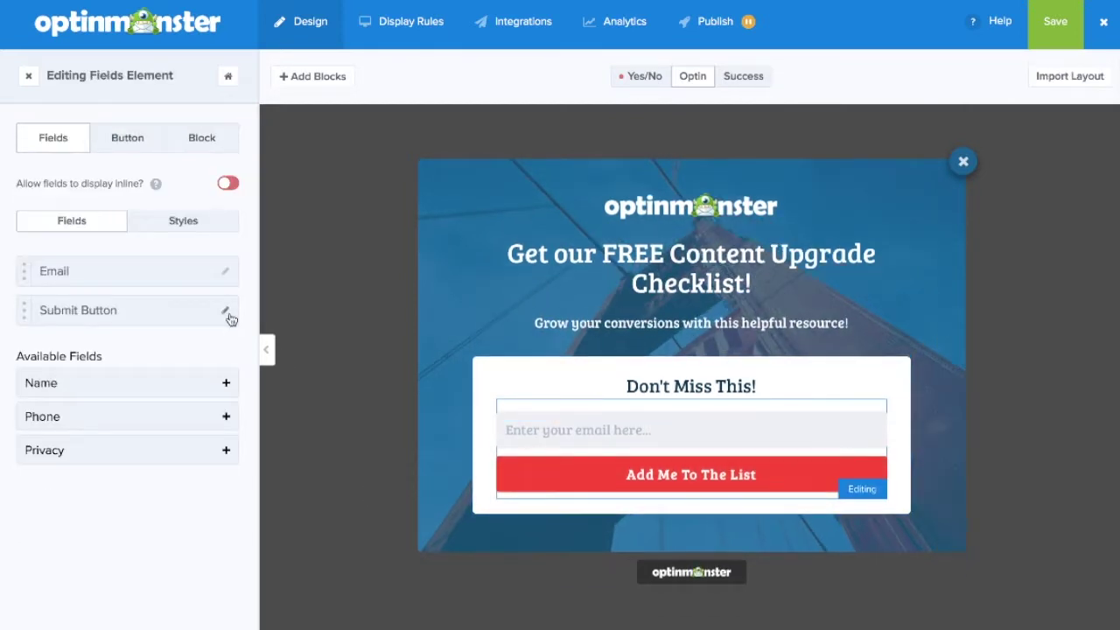
left_click(225, 310)
left_click(191, 360)
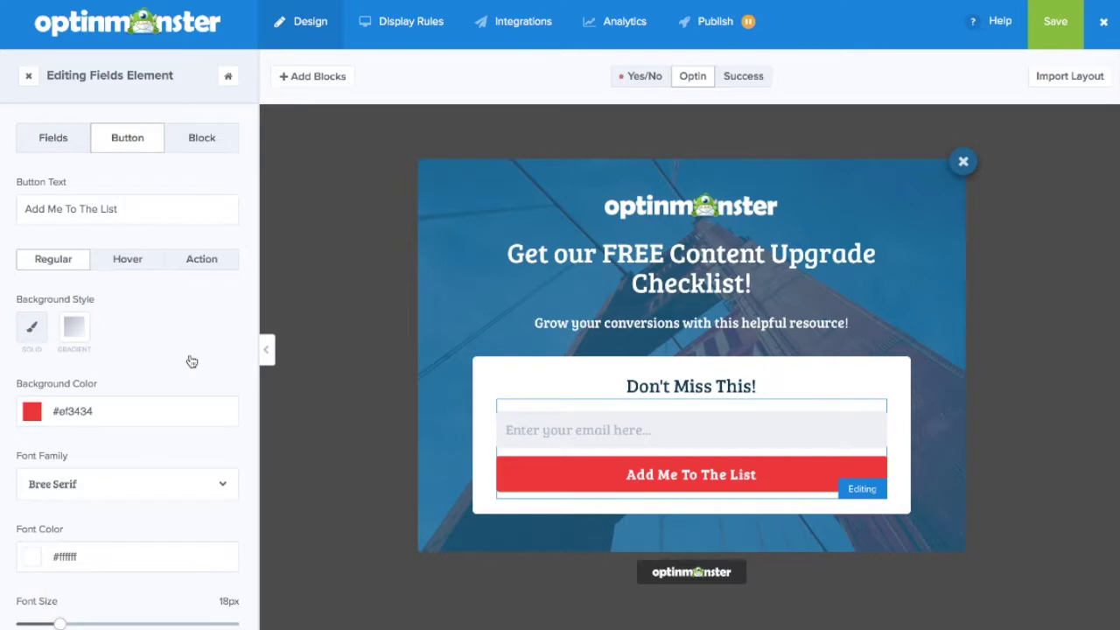
triple_click(140, 213)
type("Get ")
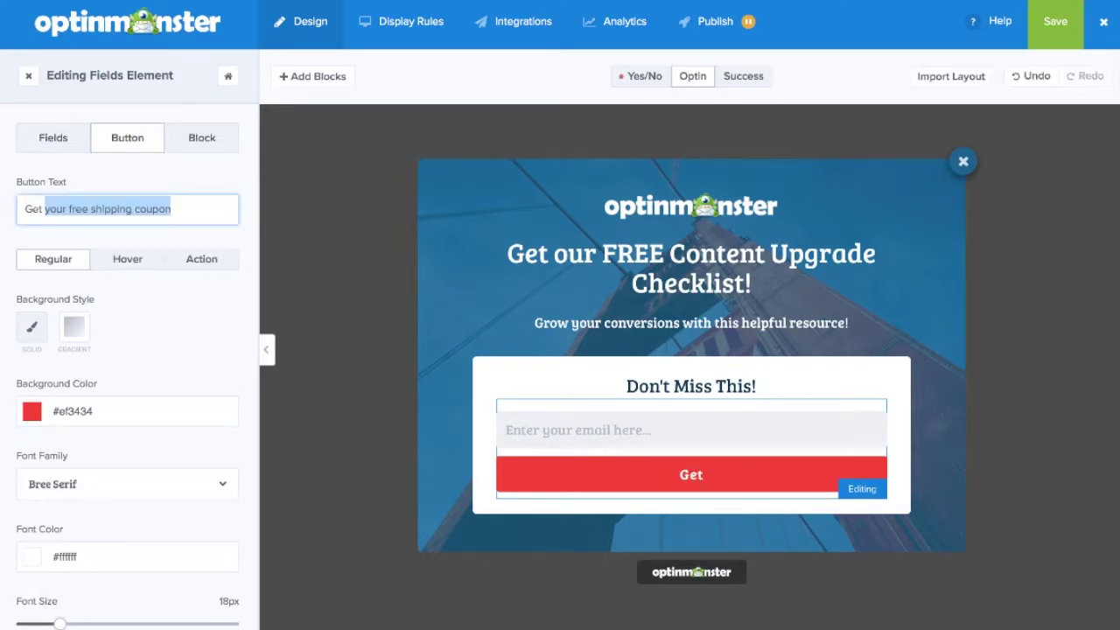
type("My Checklist")
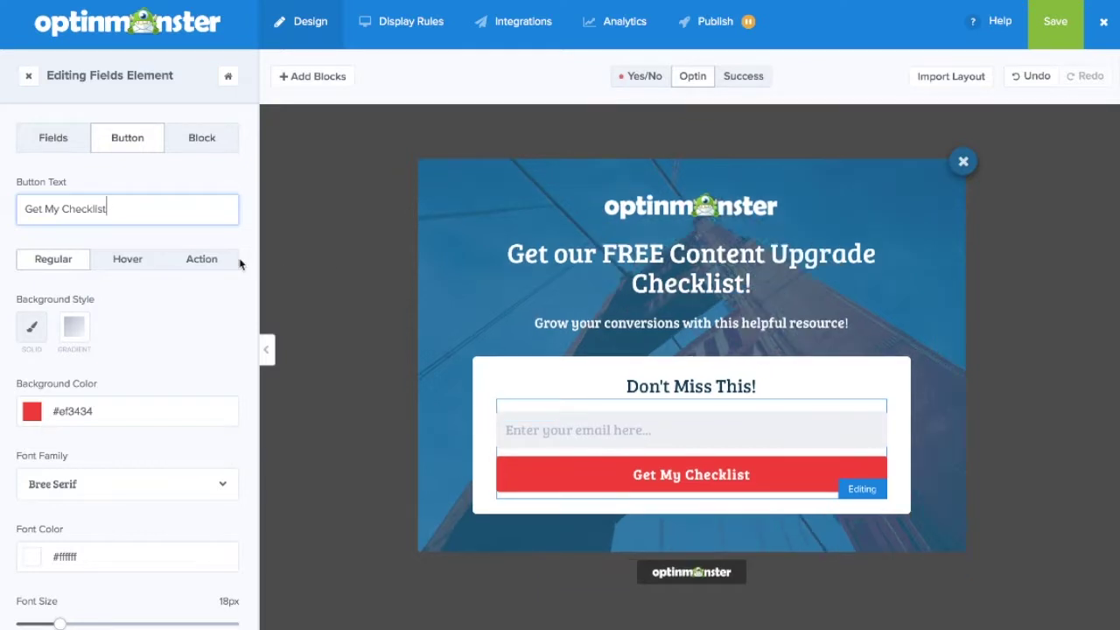
left_click(227, 262)
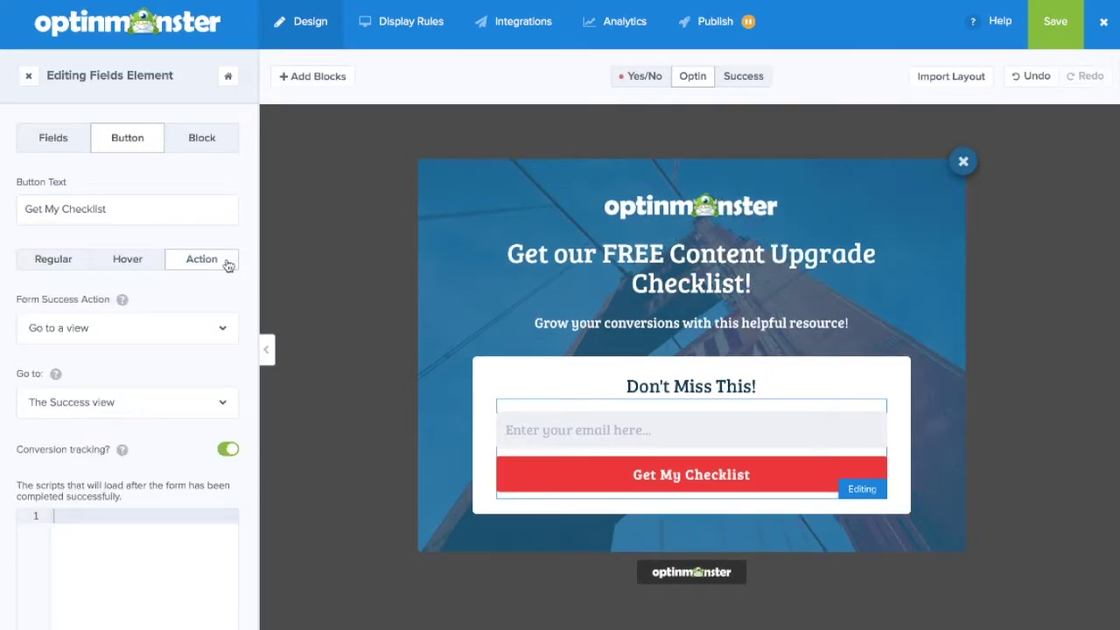
left_click(201, 329)
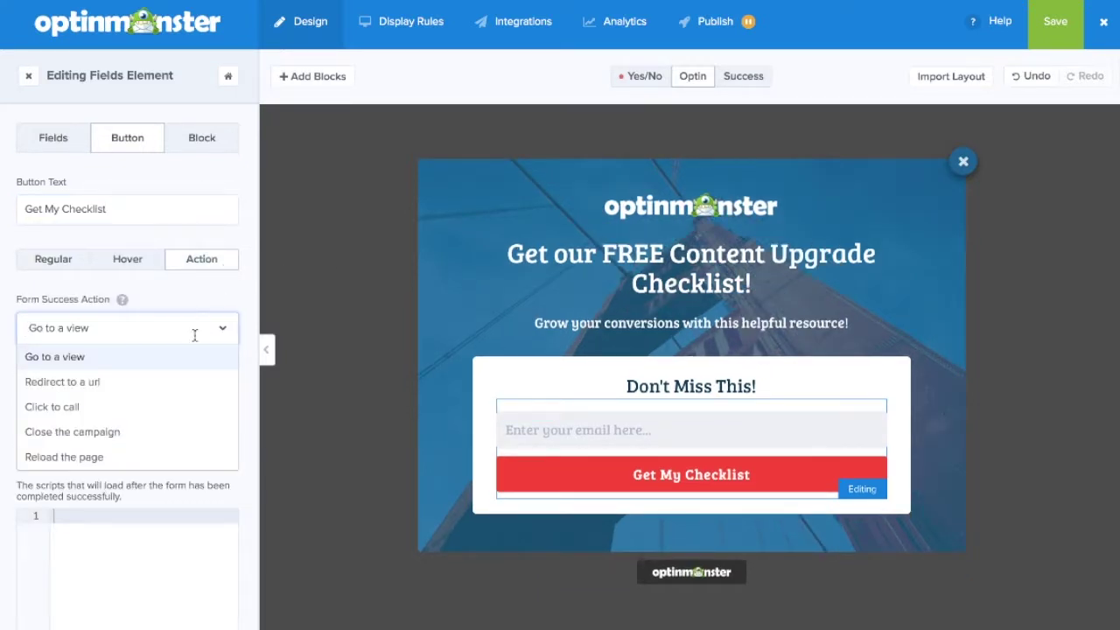
left_click(181, 357)
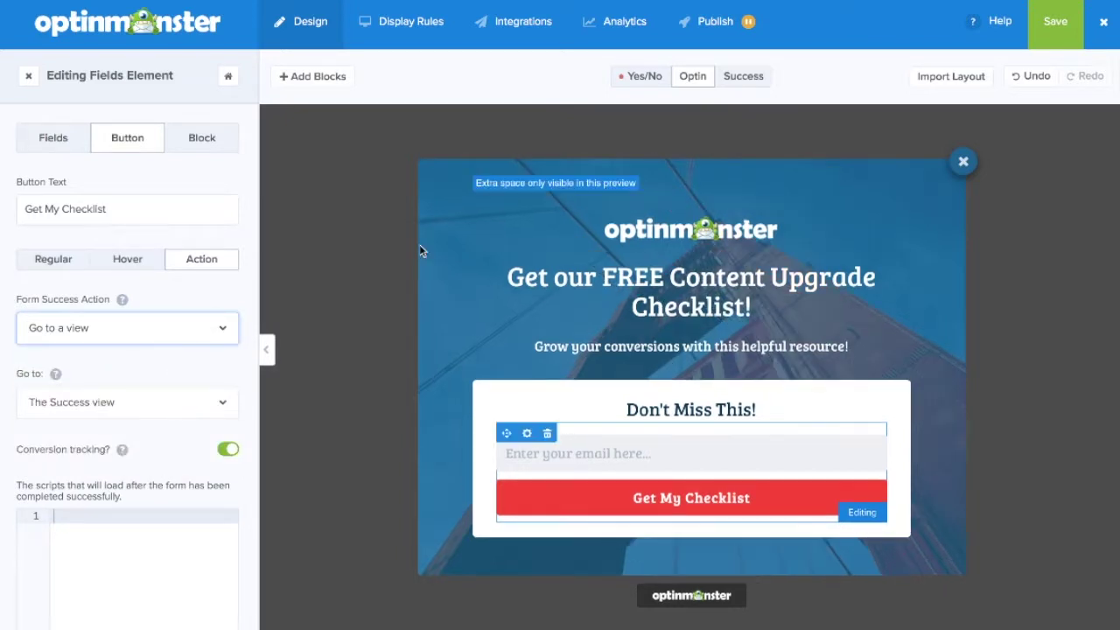
left_click(757, 76)
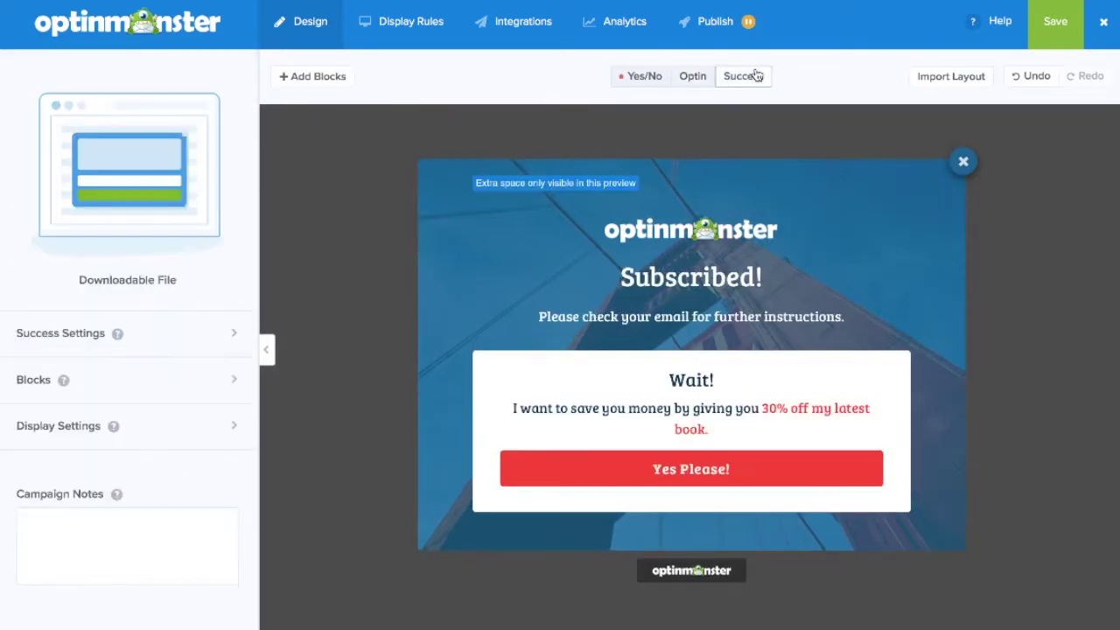
Delete the Wait offer row and retitle the Success view 'Your Checklist is in your Inbox!'
left_click(585, 278)
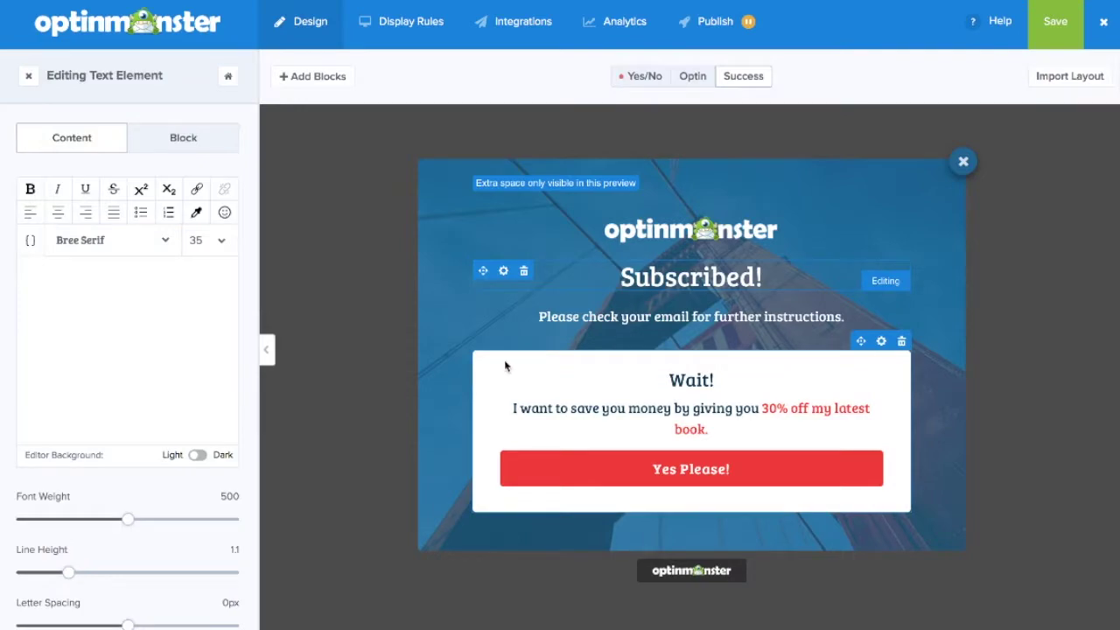
left_click(902, 342)
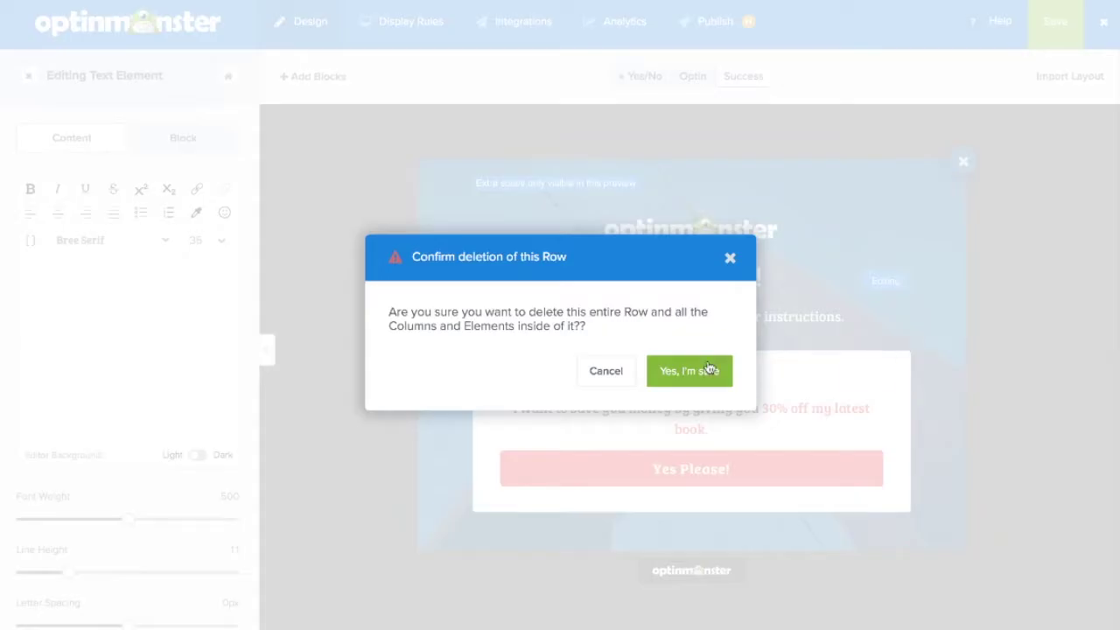
left_click(704, 371)
left_click_drag(206, 298, 70, 267)
type("Your Ch")
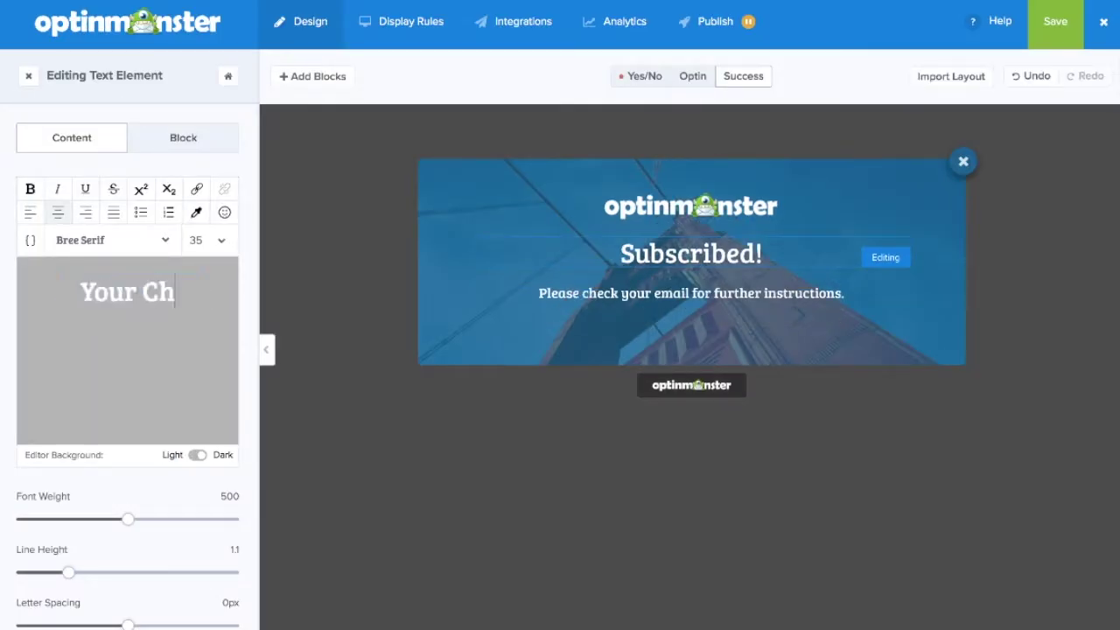
type("ecklist is in your Inbox!")
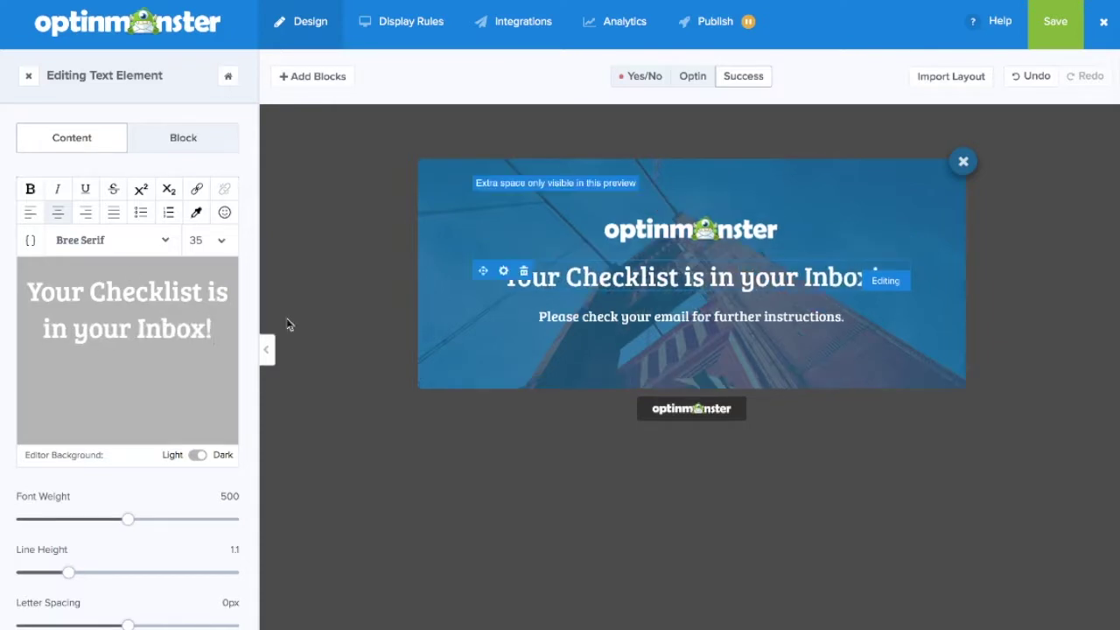
End the Success subtitle with 'the Content Upgrade Checklist.' instead of 'further instructions.'
left_click(713, 331)
left_click_drag(194, 338, 61, 301)
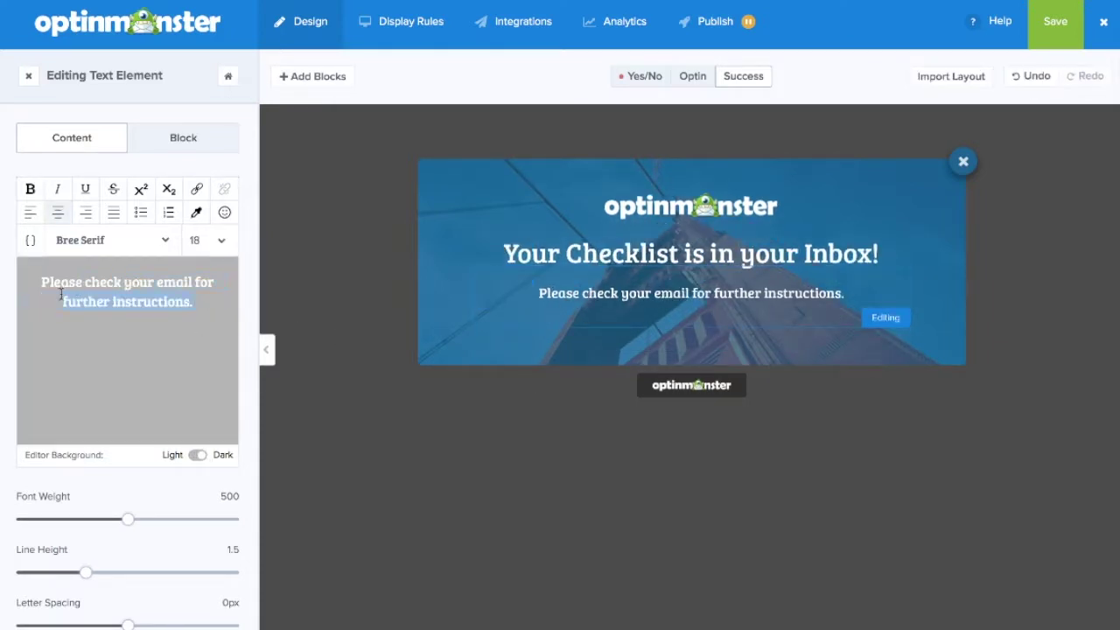
type("your")
key("BackSpace")
key("BackSpace")
key("BackSpace")
key("BackSpace")
type("the Content Upgrade Checklist.")
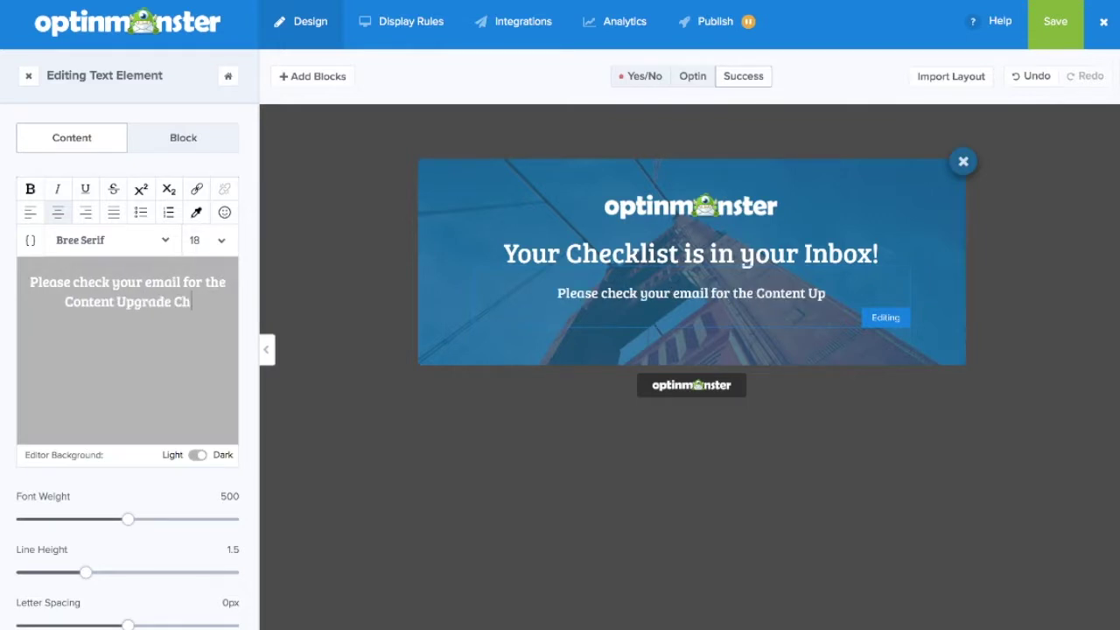
left_click(385, 20)
Set the display rule to show the popup on exit when the URL path contains 'blog'
left_click(385, 226)
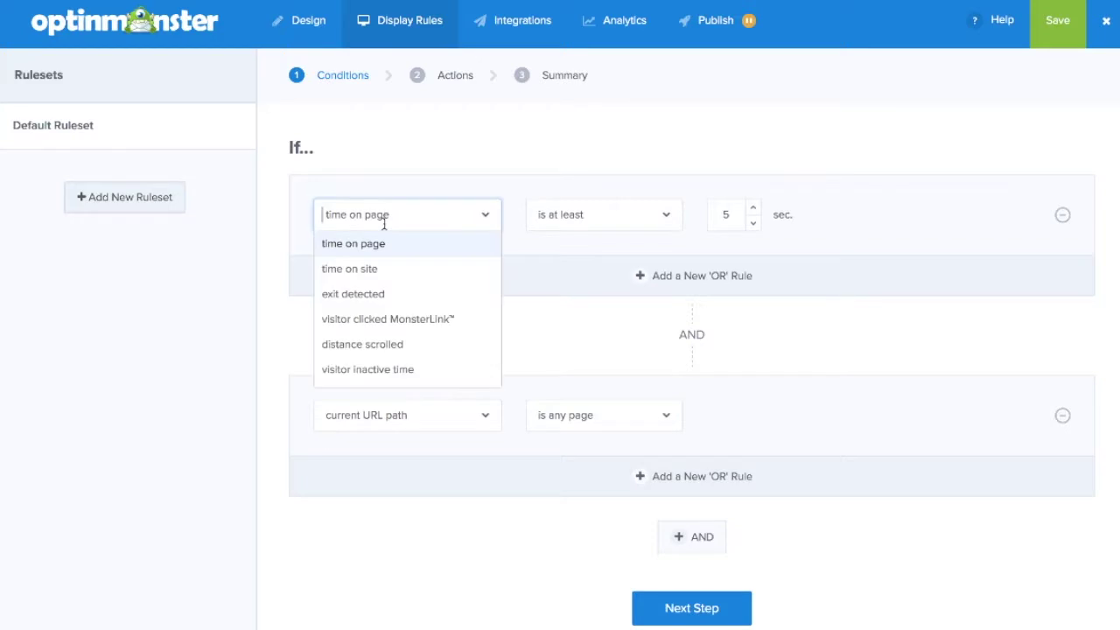
left_click(376, 296)
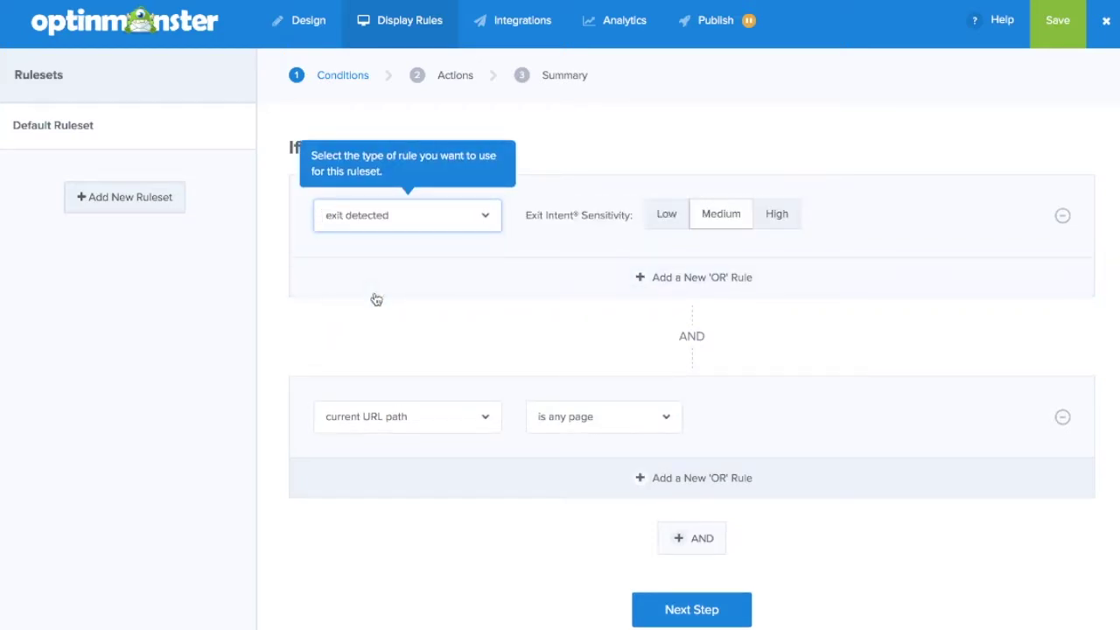
left_click(587, 423)
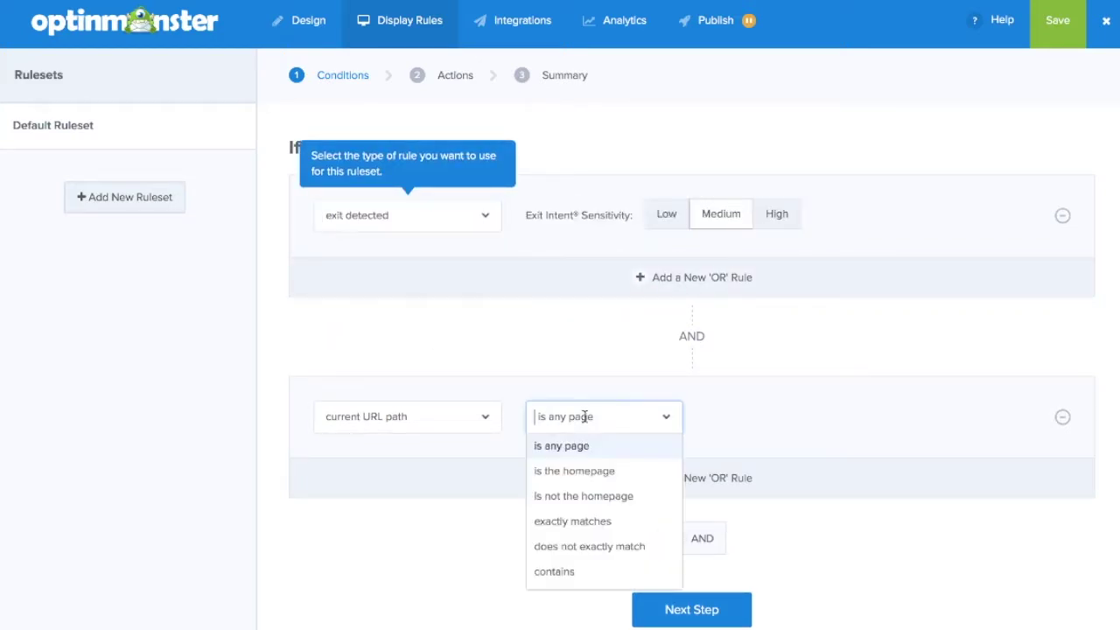
left_click(562, 572)
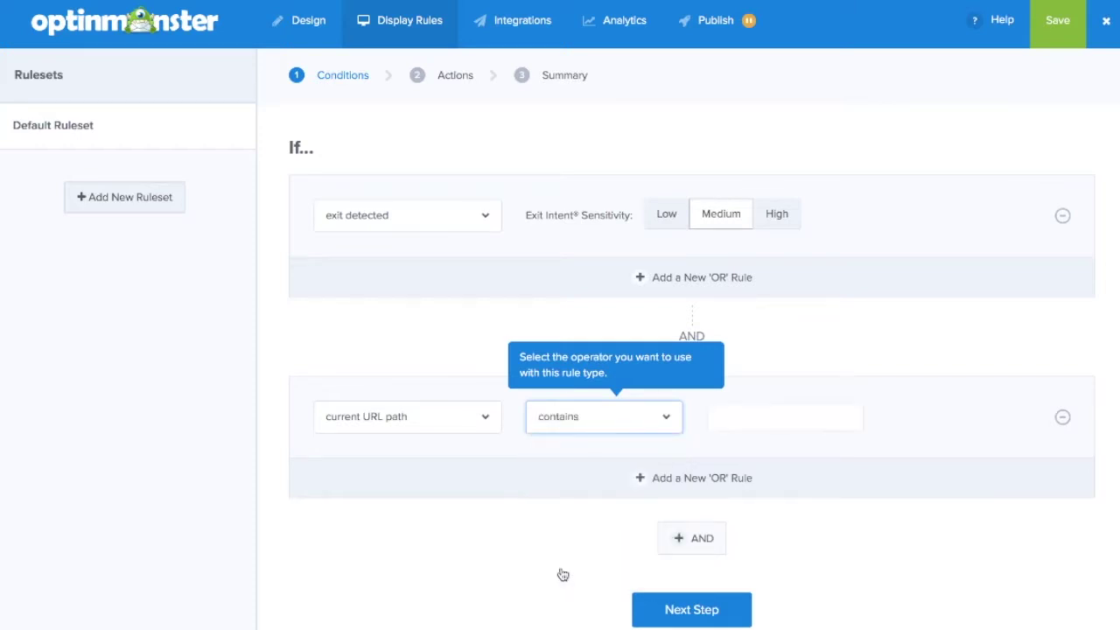
left_click(758, 421)
type("blog")
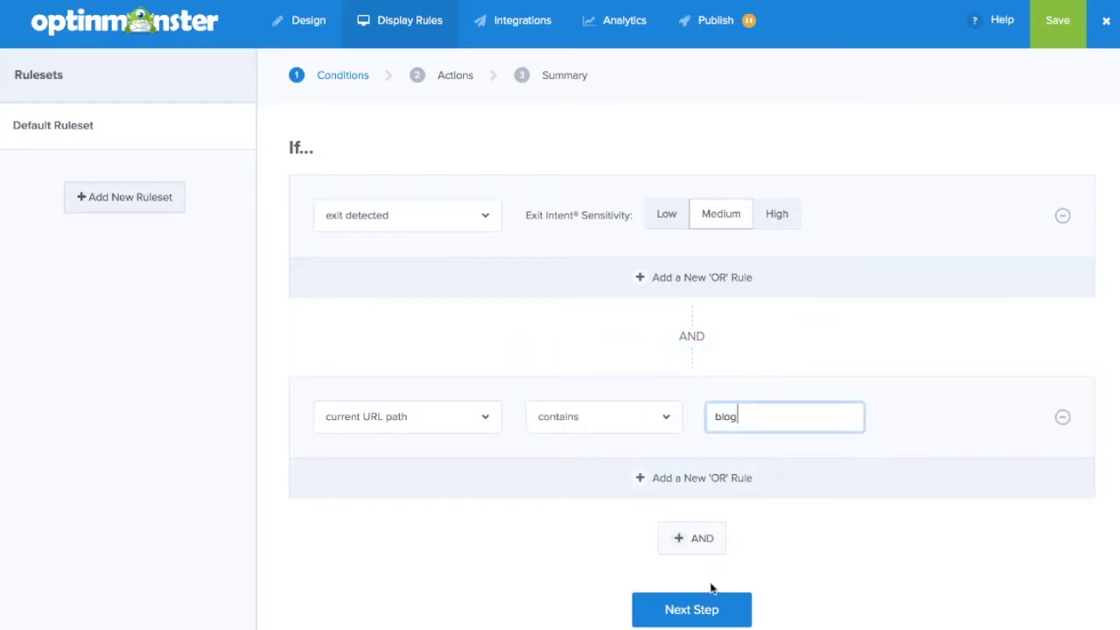
left_click(705, 608)
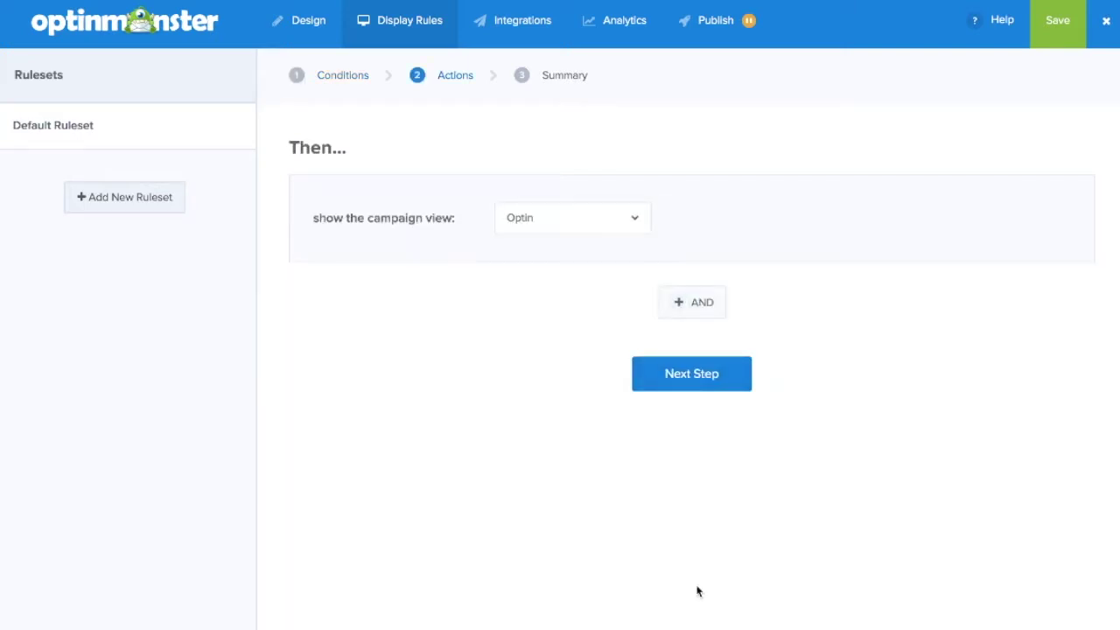
left_click(705, 383)
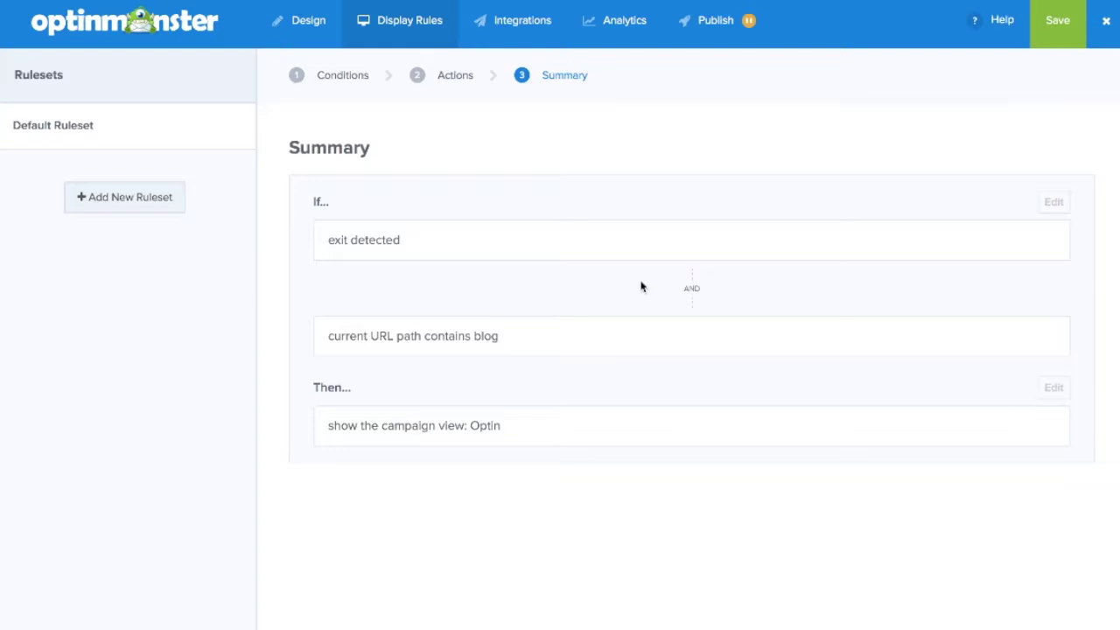
left_click(507, 30)
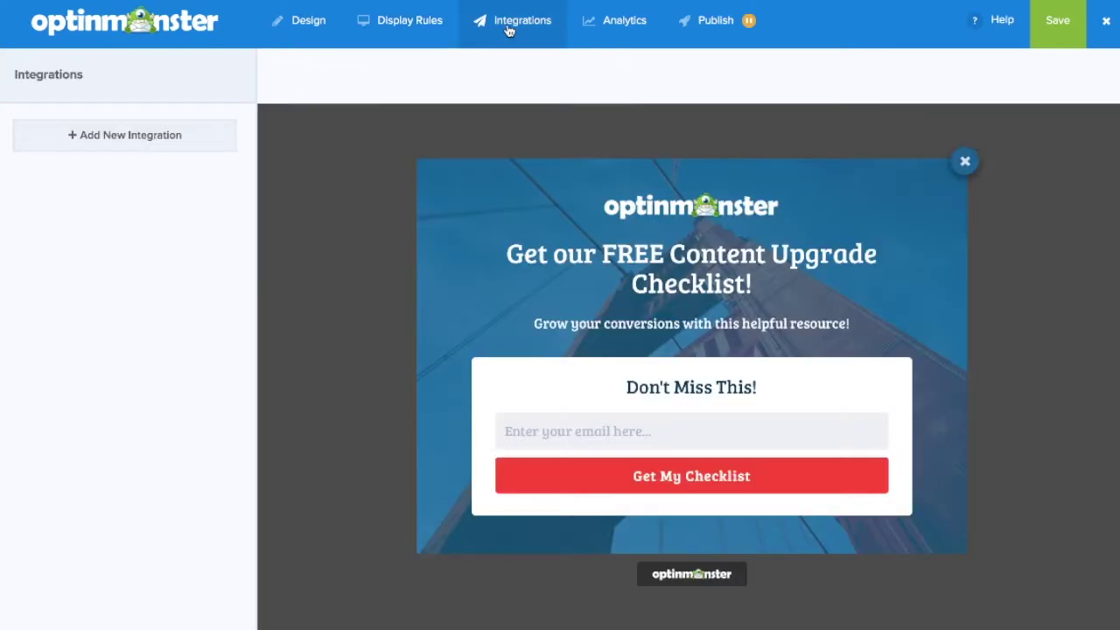
Add a MailChimp integration that sends signups to the Retreat Signup list
left_click(167, 149)
left_click(161, 166)
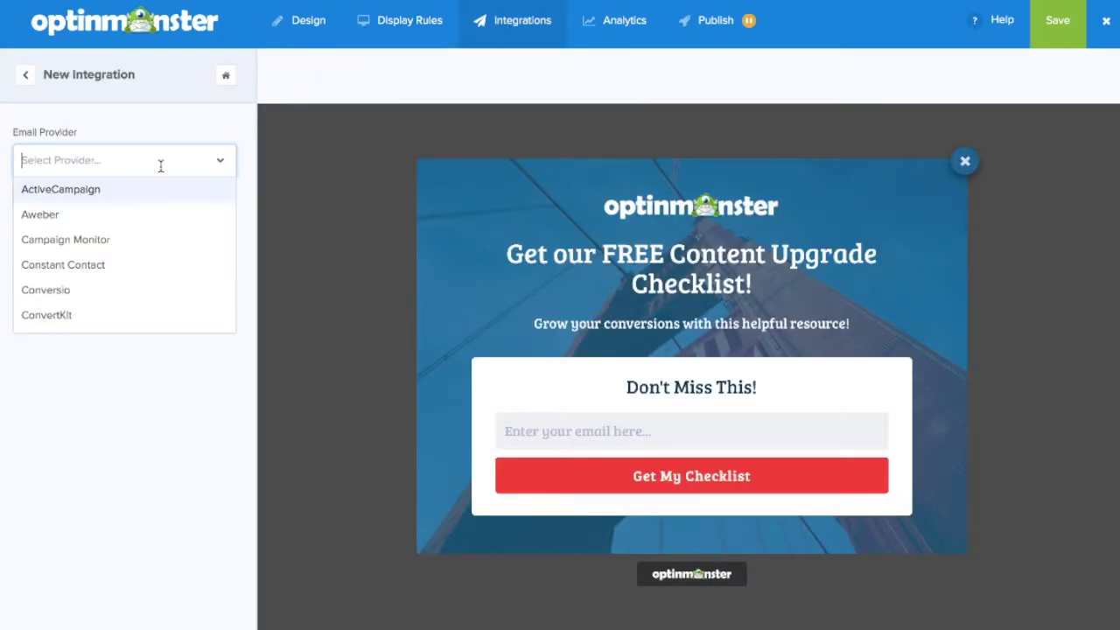
type("mail")
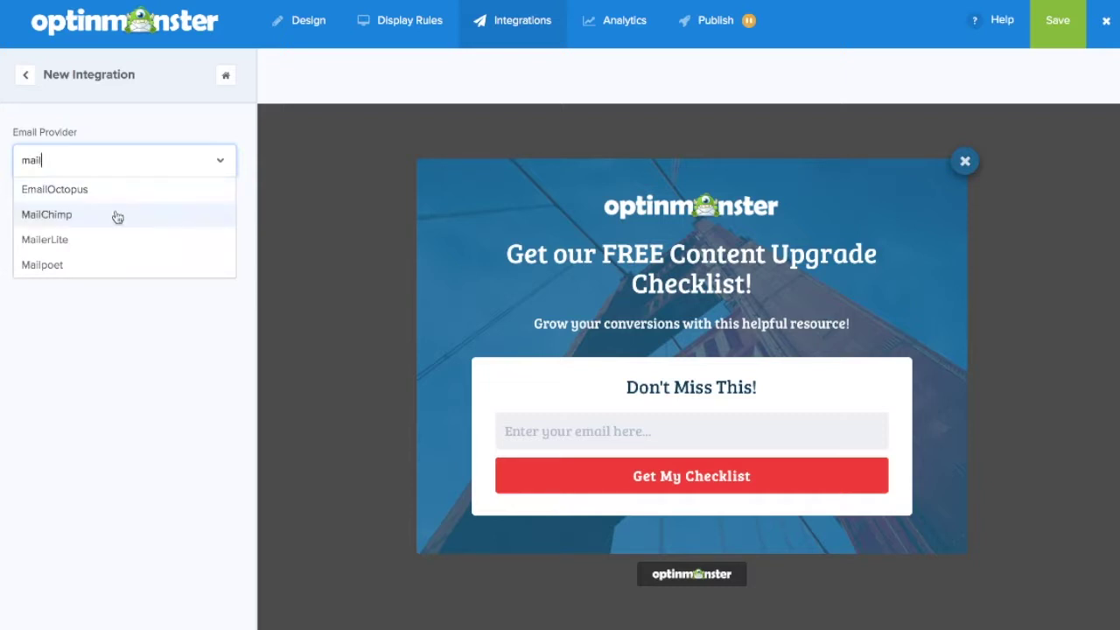
left_click(117, 214)
left_click(105, 230)
left_click(92, 287)
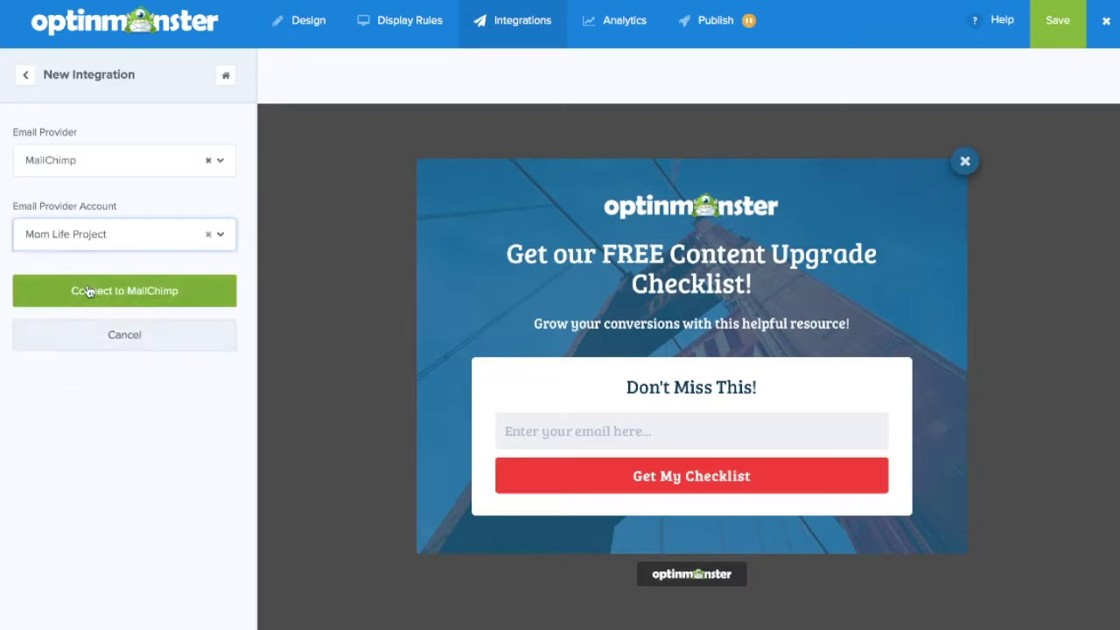
left_click(84, 296)
left_click(79, 372)
left_click(52, 488)
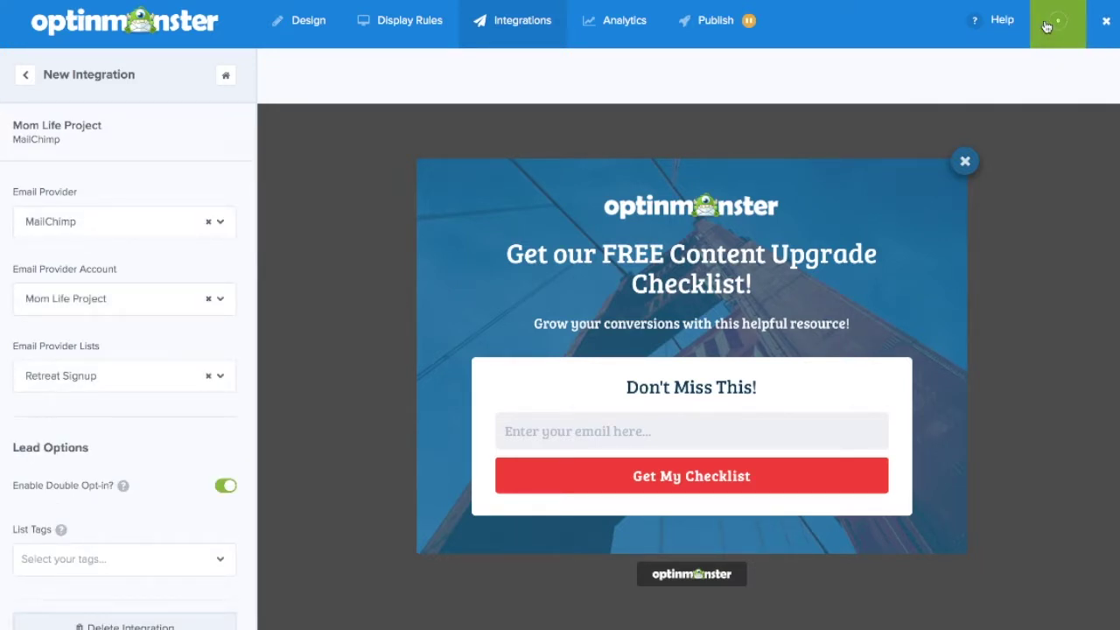
left_click(613, 33)
Connect Google Analytics with the momlifeproject.com profile and set the campaign Live
left_click(1017, 290)
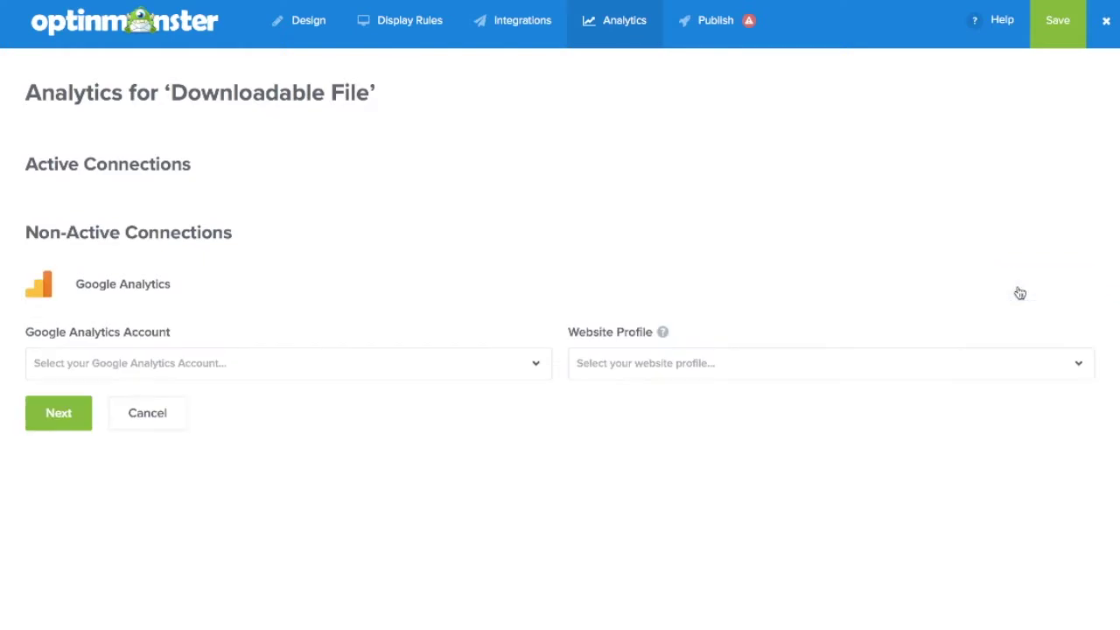
left_click(506, 363)
left_click(444, 442)
left_click(653, 362)
left_click(645, 395)
left_click(59, 419)
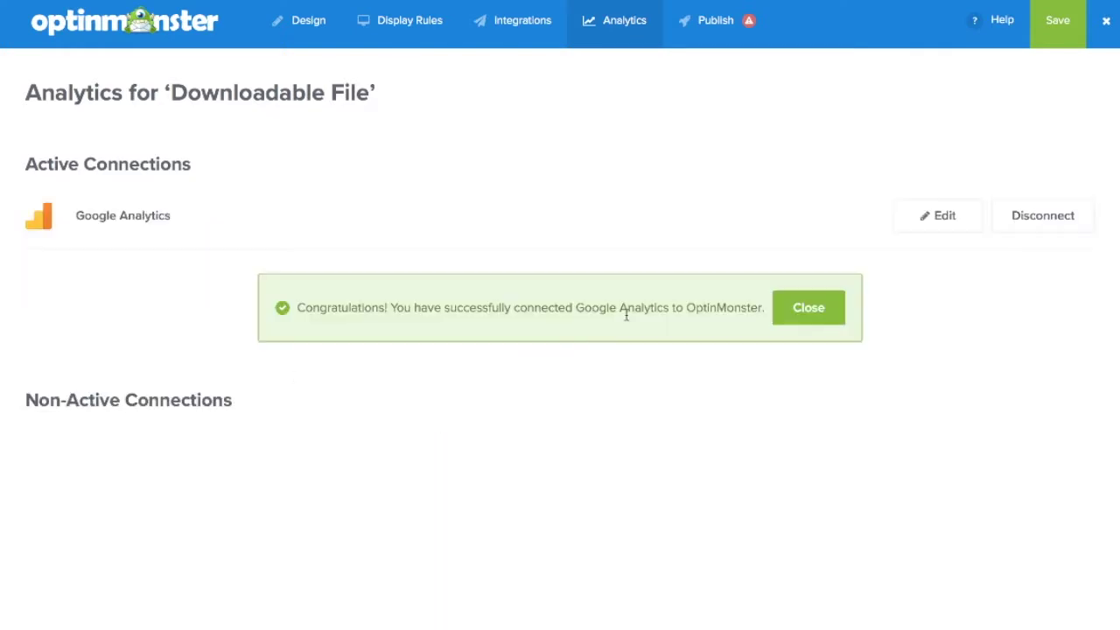
left_click(806, 313)
left_click(1060, 35)
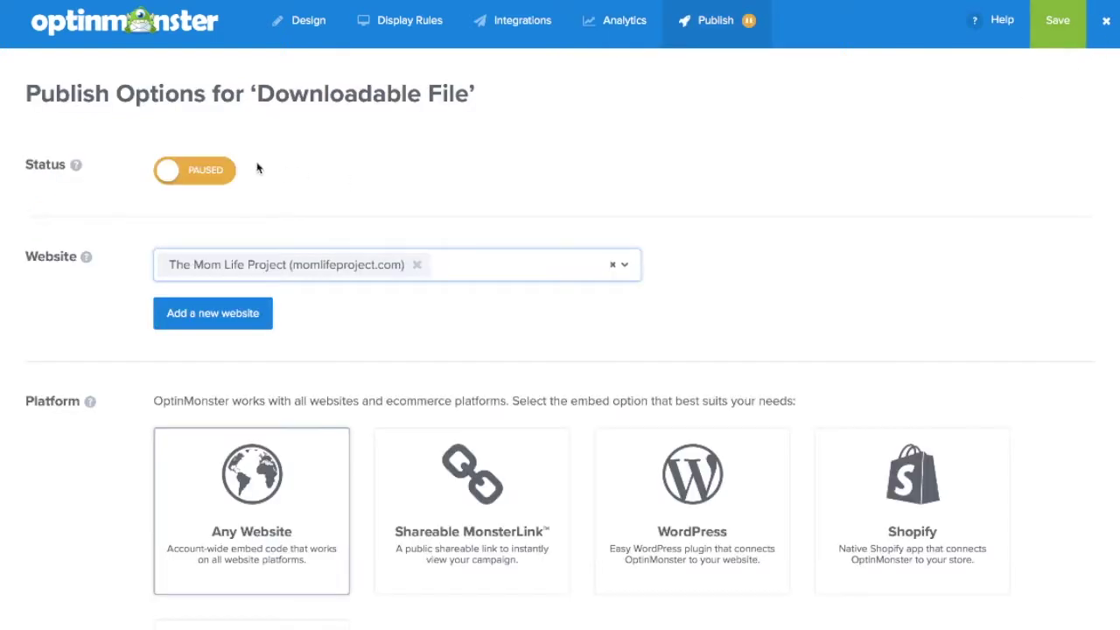
left_click(207, 175)
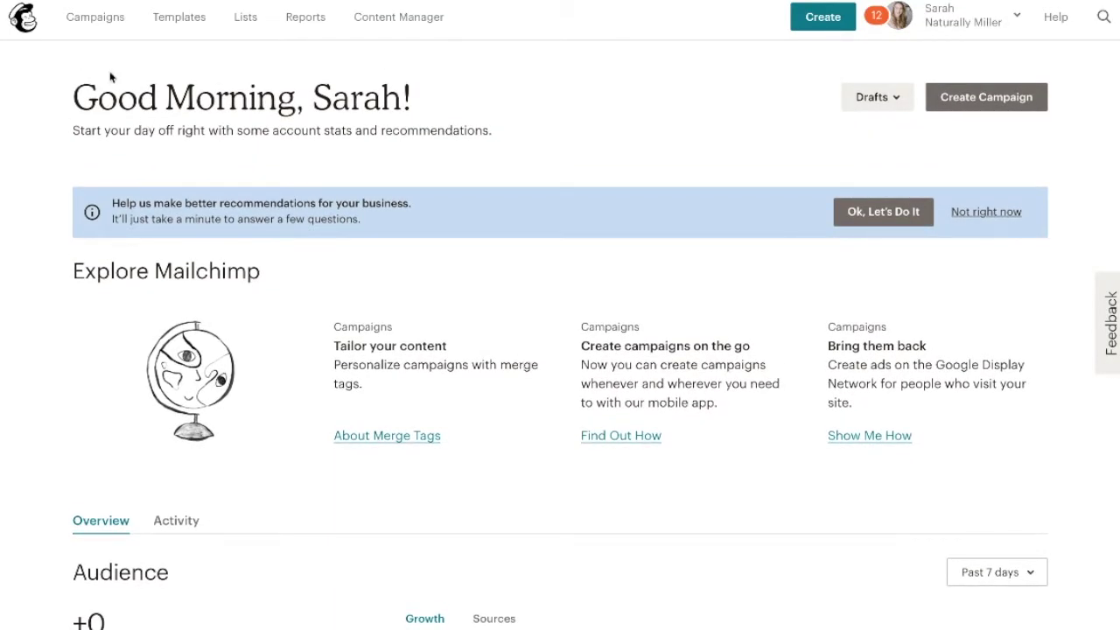
Create a new email campaign named 'Content Upgrade Email'
left_click(86, 25)
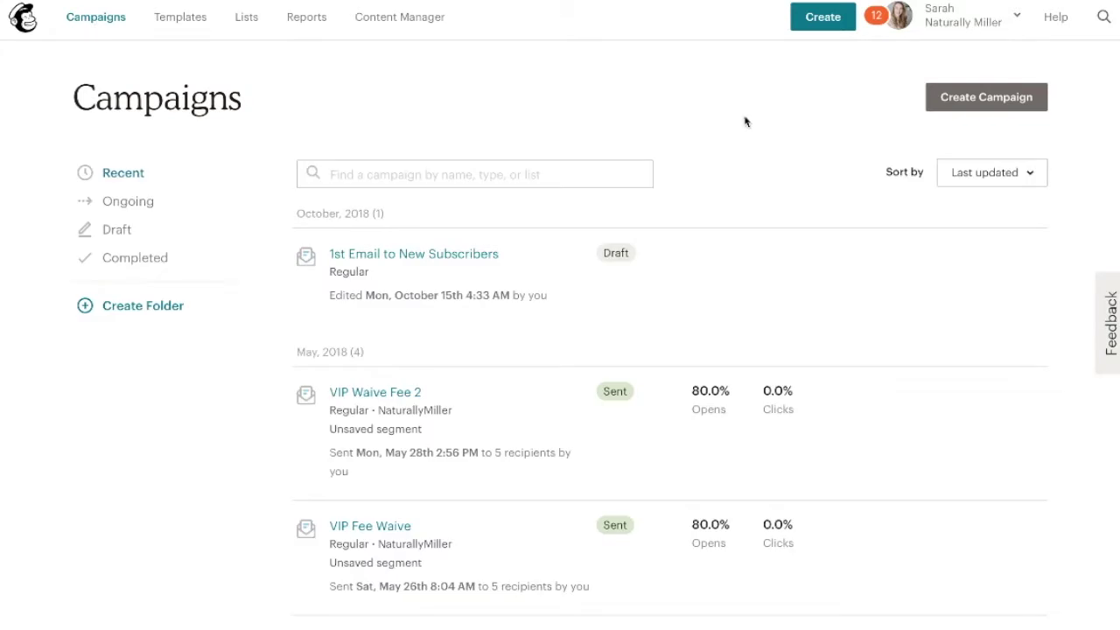
left_click(972, 99)
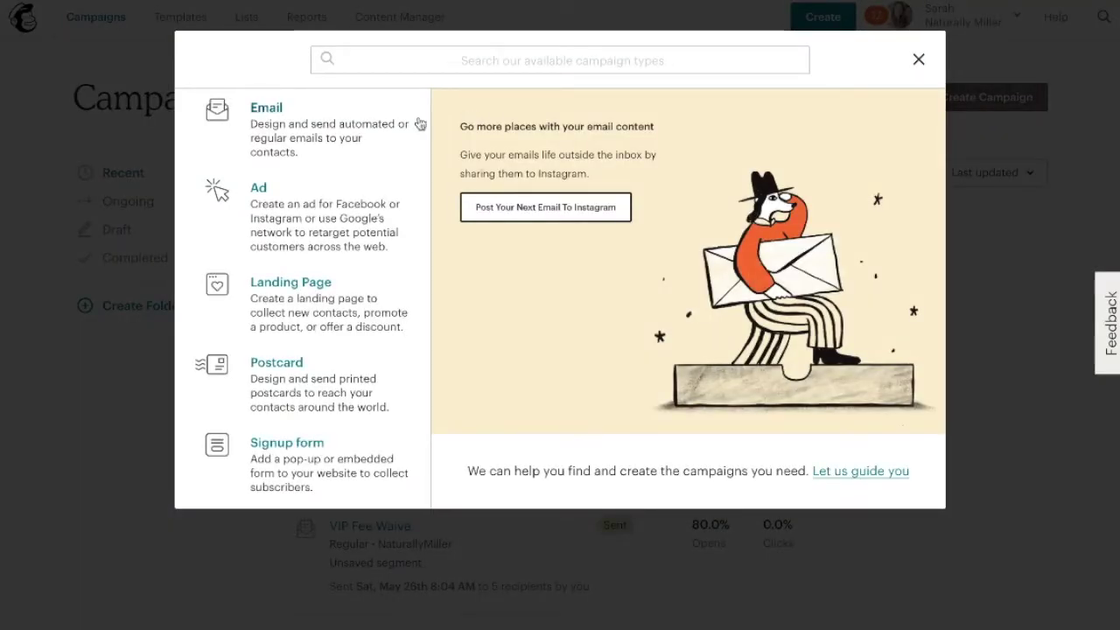
left_click(334, 131)
left_click(412, 333)
type("Content Upgrade Email")
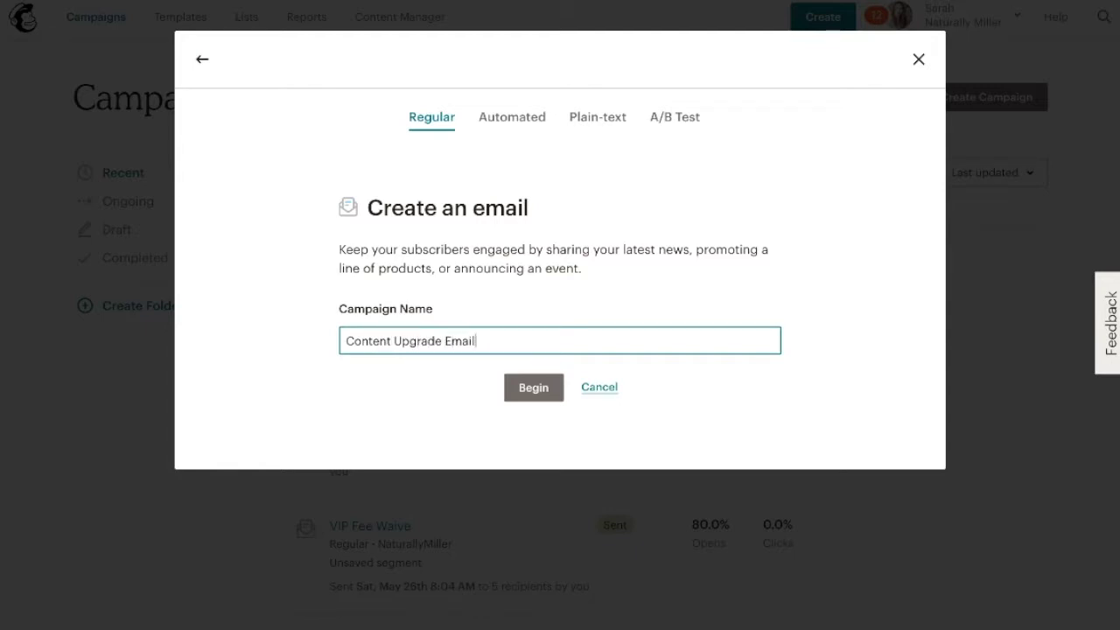
left_click(526, 389)
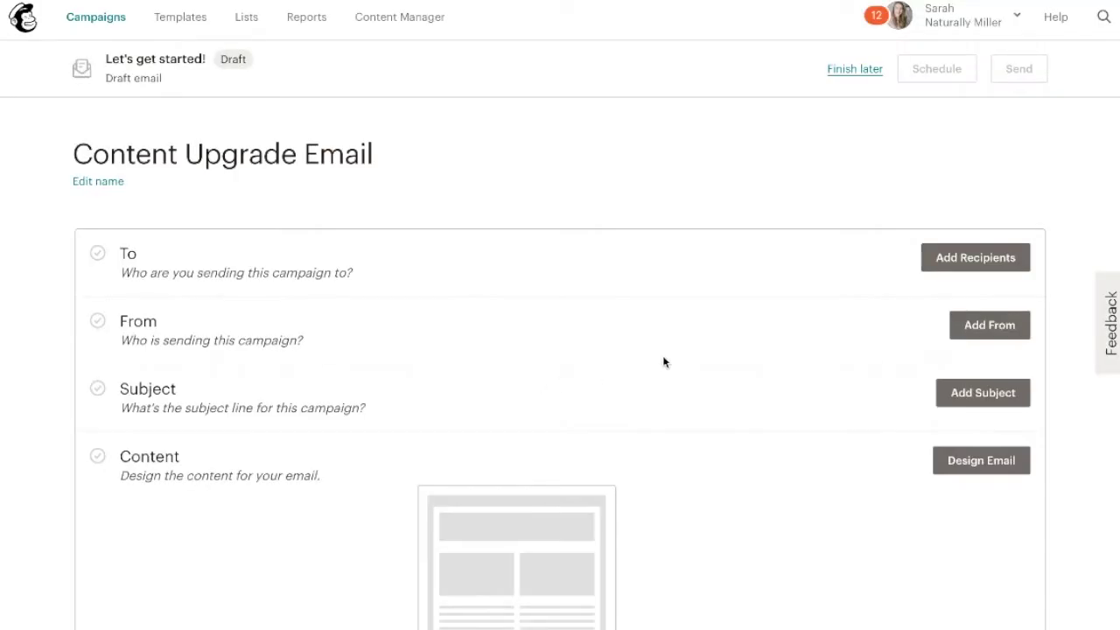
Set recipients to the Mom Life Project list's New Subscribers segment
left_click(954, 269)
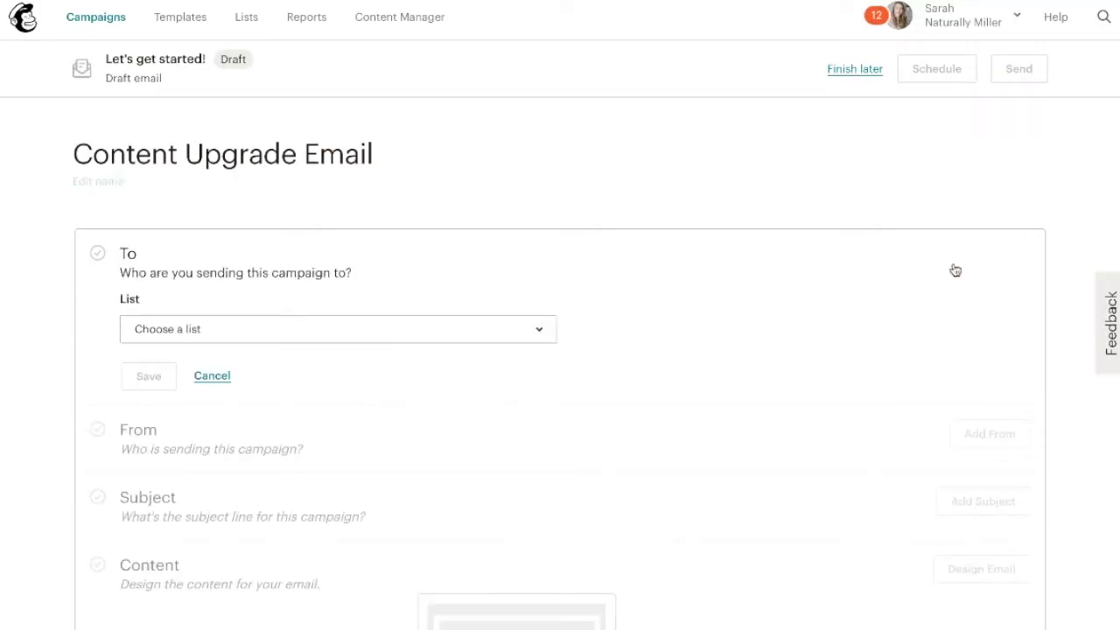
left_click(514, 340)
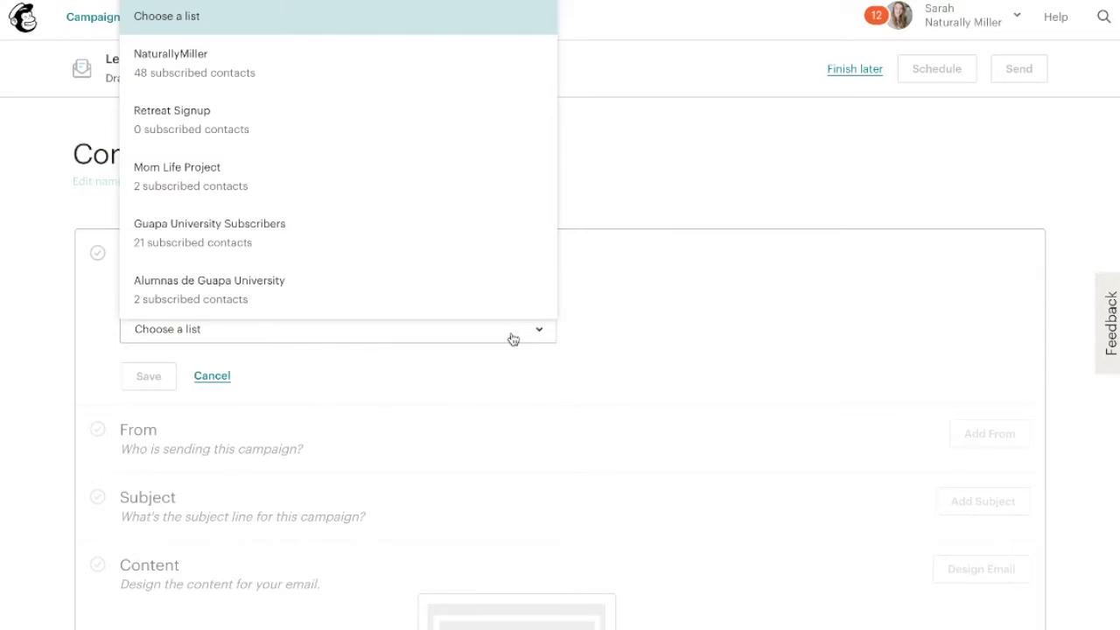
left_click(450, 167)
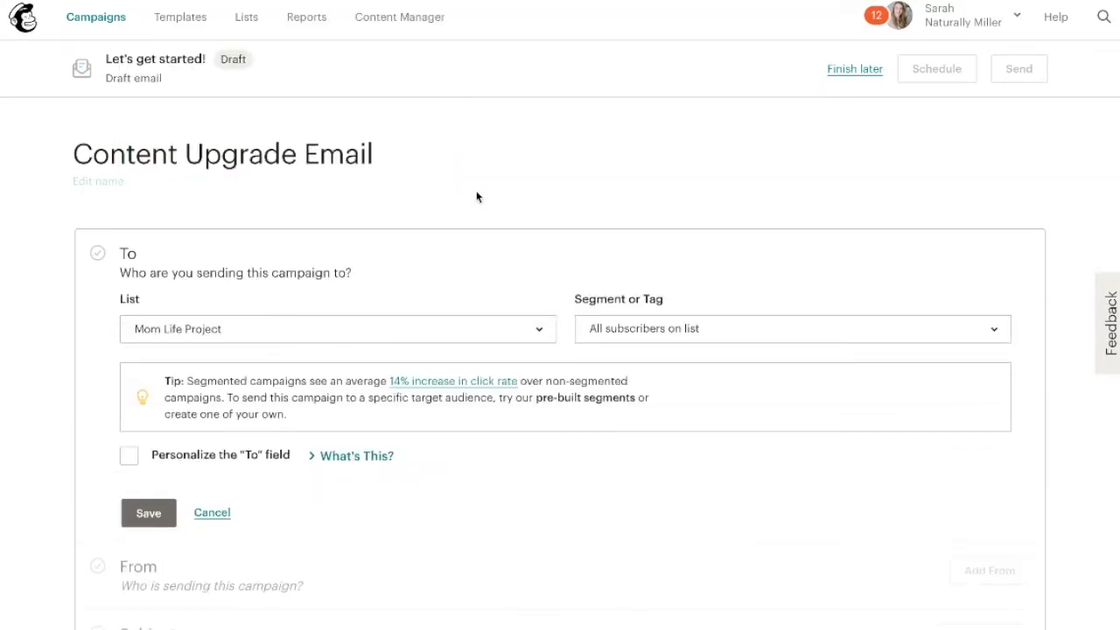
left_click(638, 332)
left_click(618, 312)
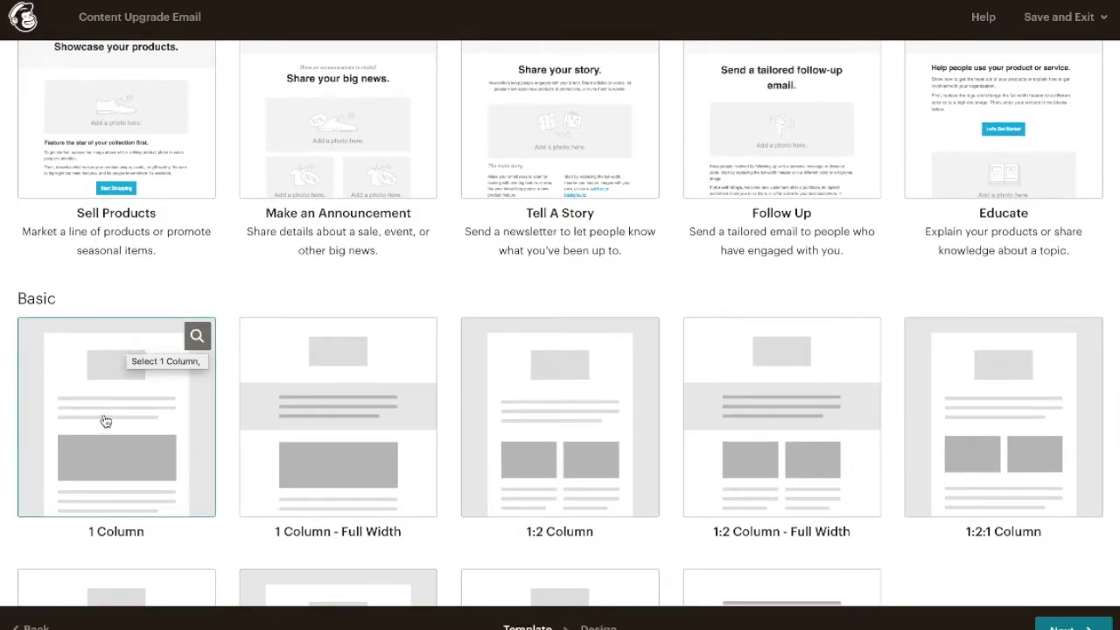
Use the 1 Column template and replace the body with 'Here's your downloadable Content Upgrade Checklist'
left_click(105, 422)
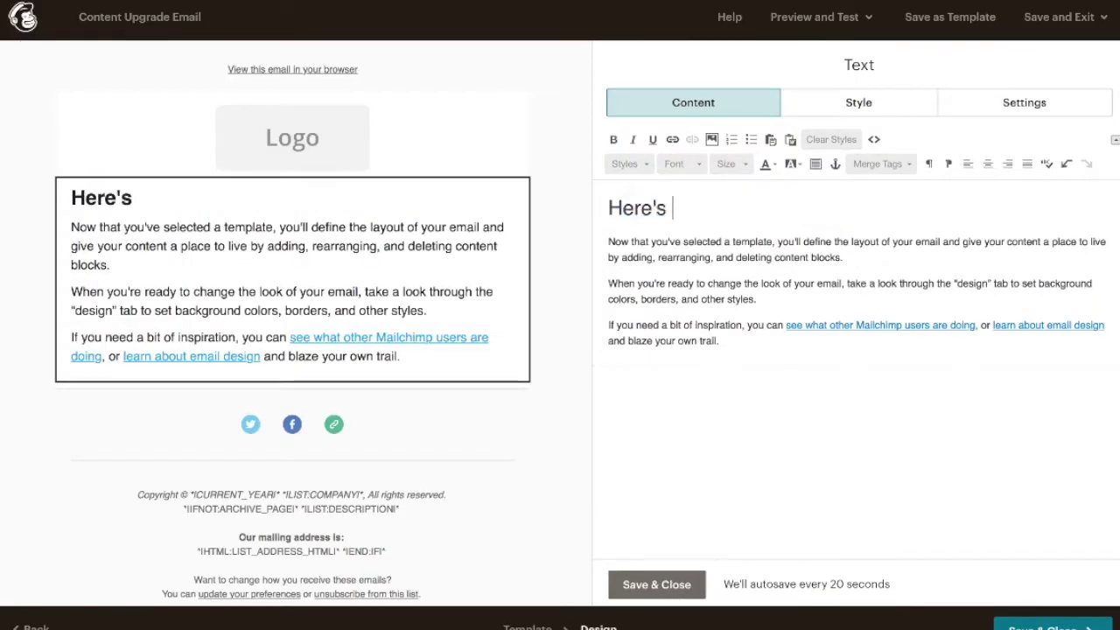
type("your checklist!")
left_click(728, 340)
left_click_drag(728, 340, 608, 241)
key("BackSpace")
type("Here's ")
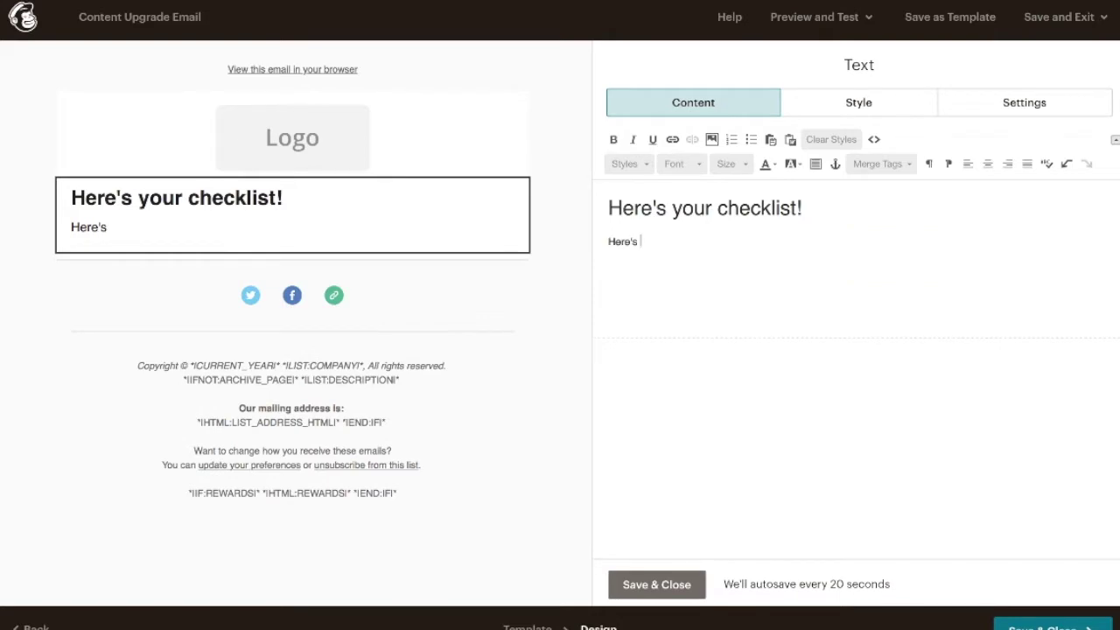
type("your downloadable Content Upgrade Checklist")
Link 'Content Upgrade Checklist' to the pasted download URL and add 'Have an awesome day,' below
left_click_drag(850, 242, 729, 241)
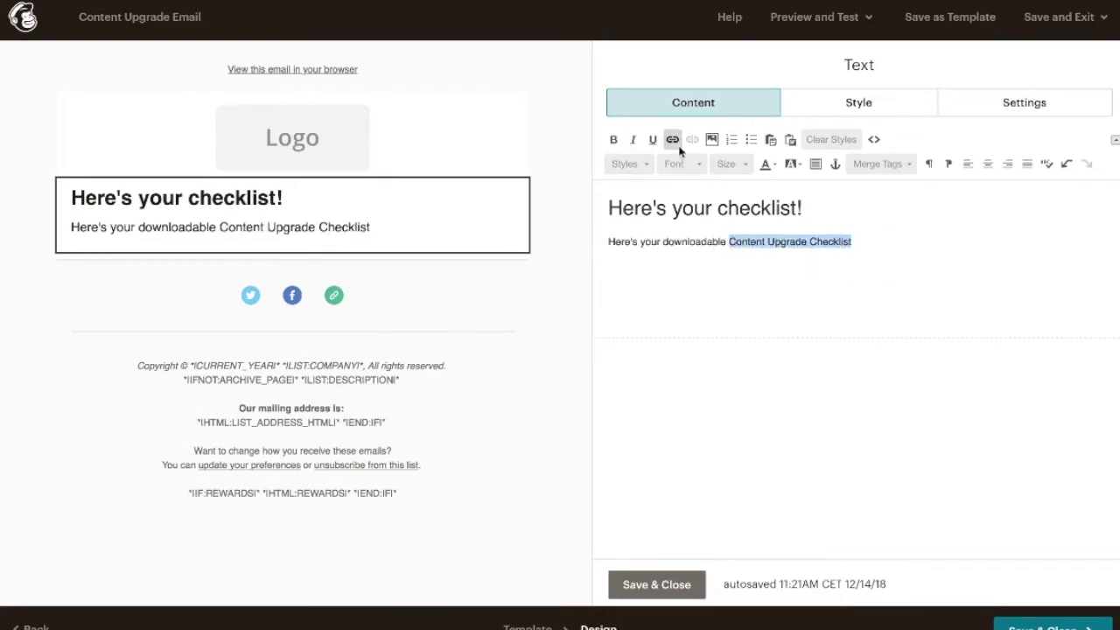
left_click(672, 140)
key("ctrl+v")
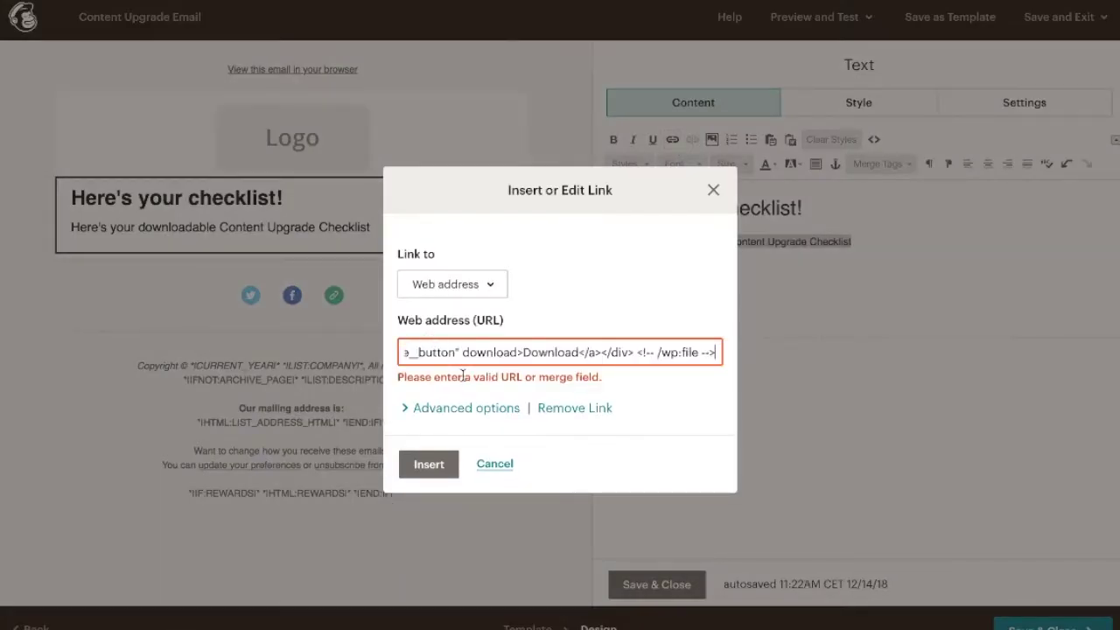
left_click(437, 468)
left_click(880, 261)
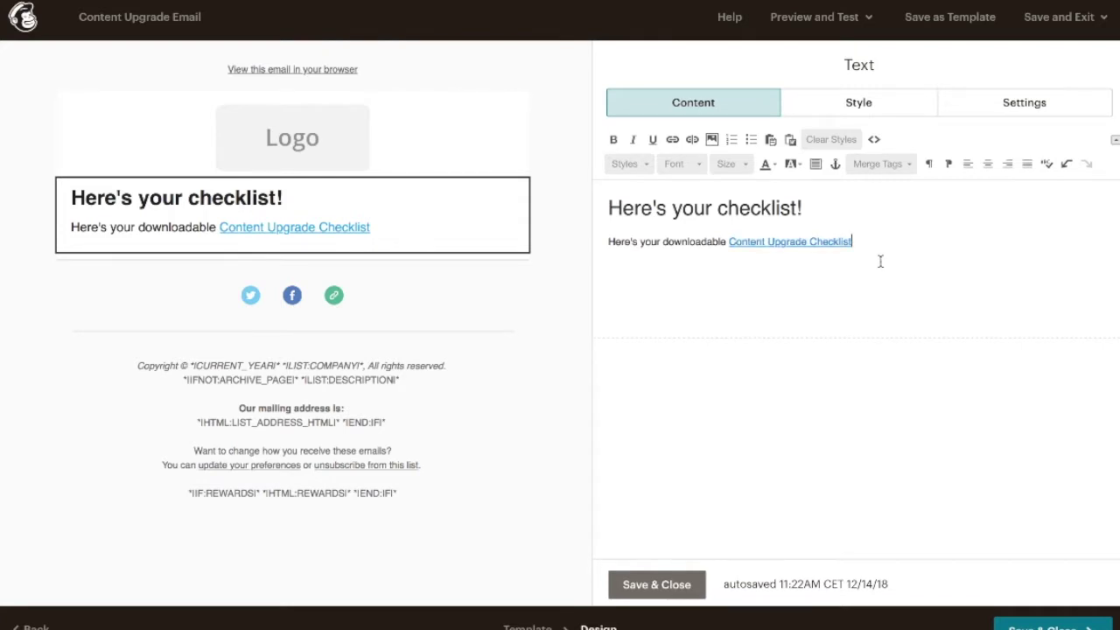
key("Return")
type("Have")
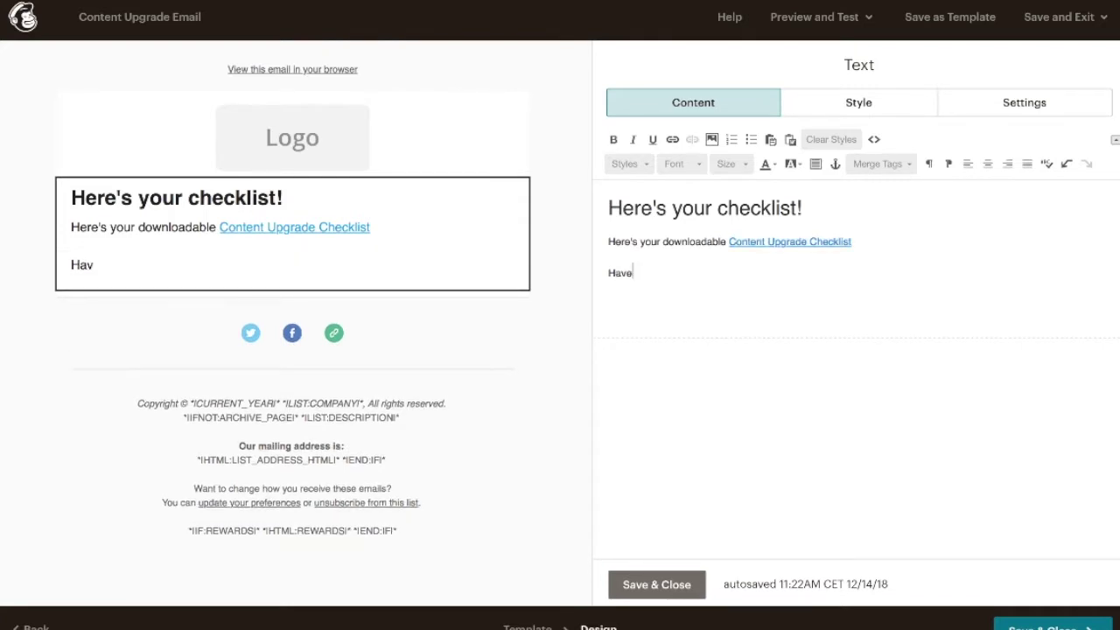
type(" an awesome day,")
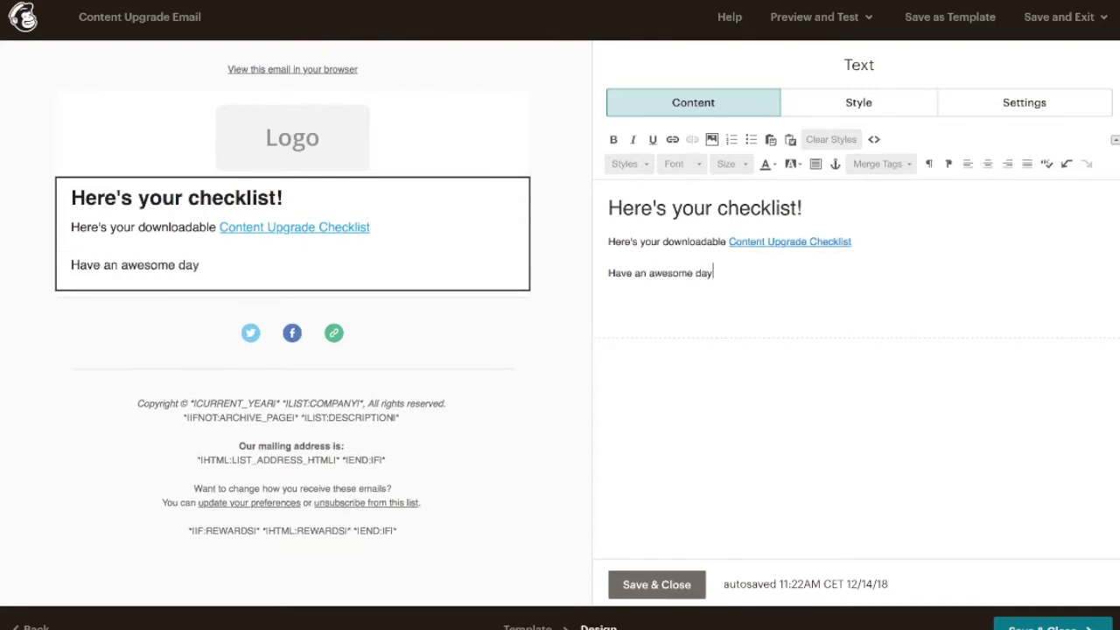
key("Return")
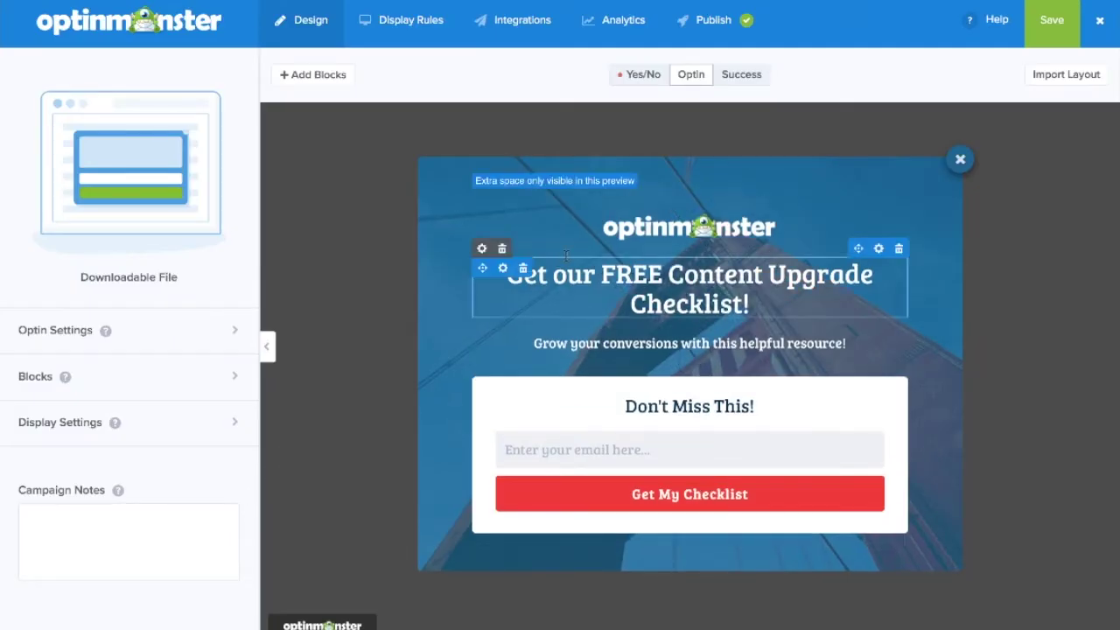
Retitle the Success view 'Download your Checklist here' and delete its subtitle row
left_click(742, 77)
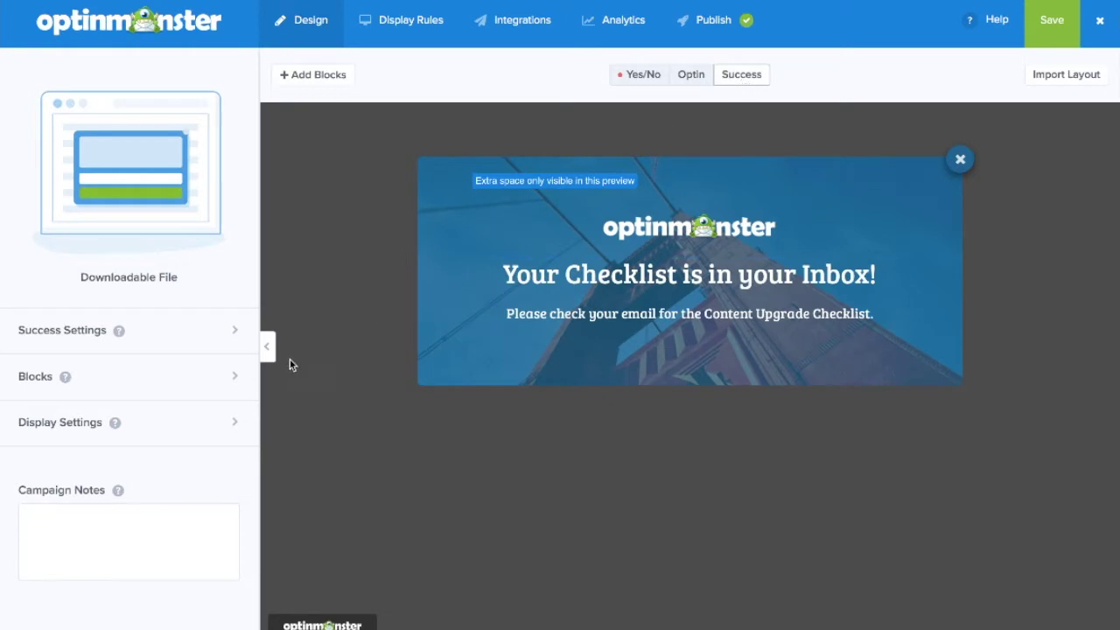
left_click(689, 274)
left_click_drag(217, 328, 2, 285)
type("Download your Checklist here")
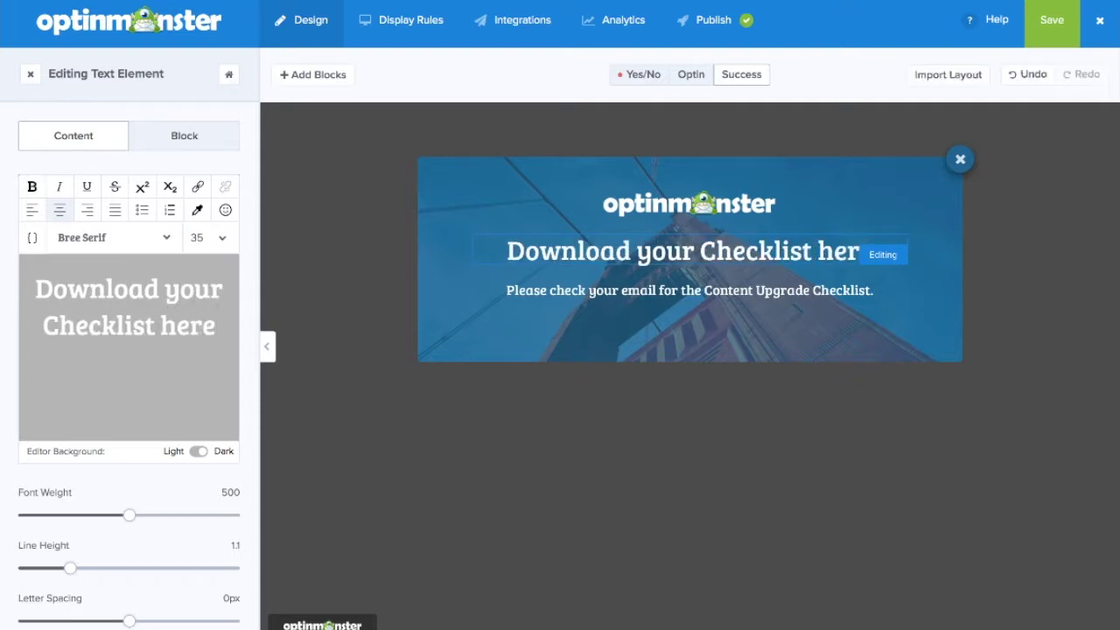
left_click(880, 314)
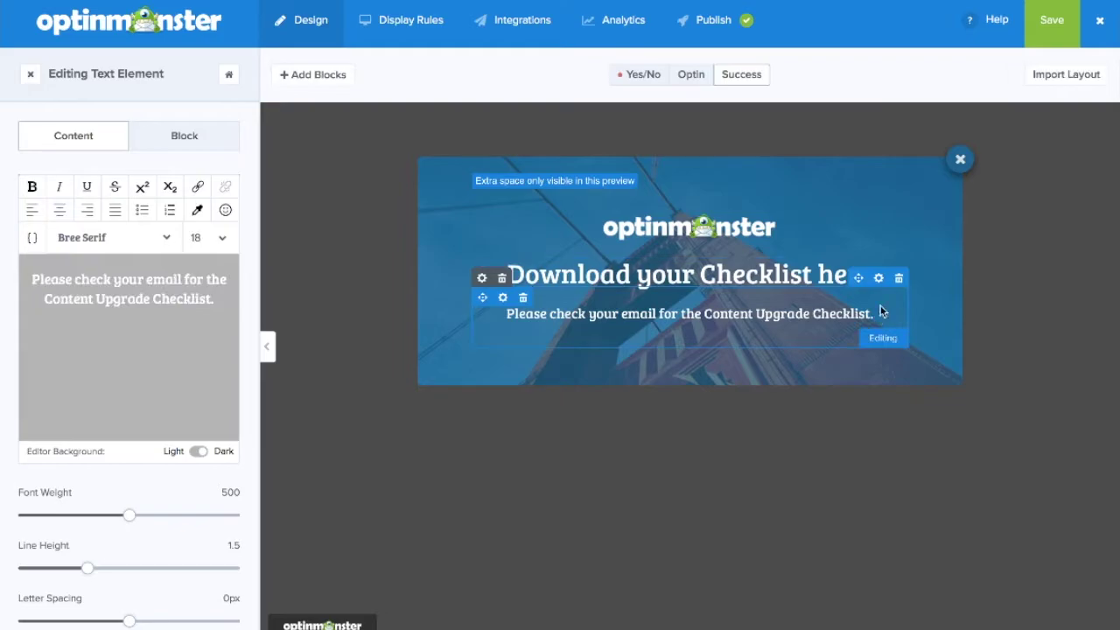
left_click(899, 278)
left_click(710, 380)
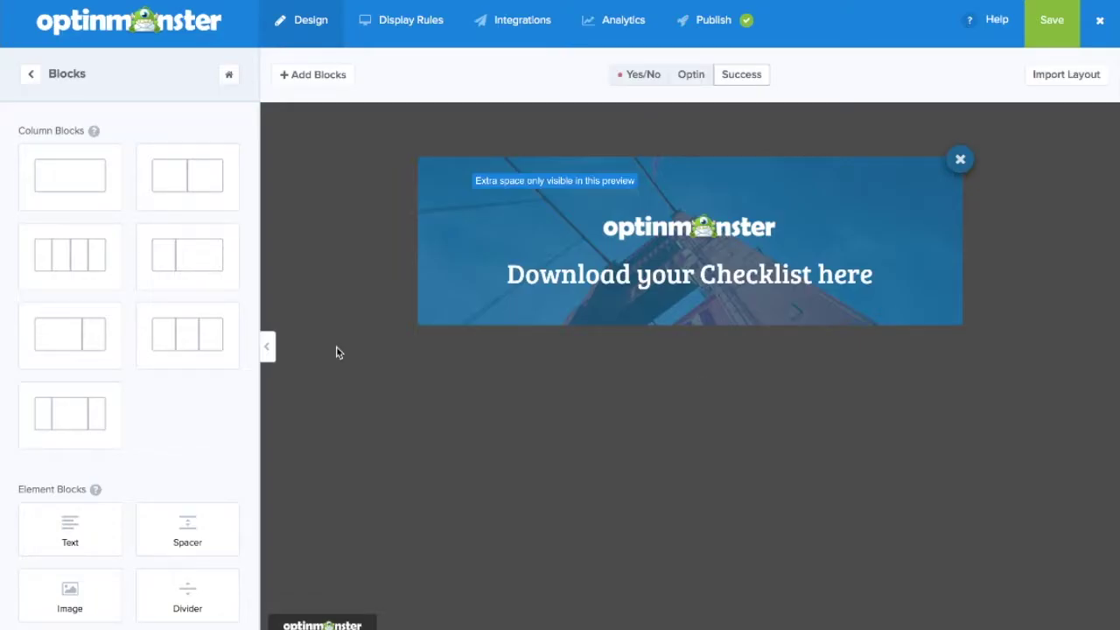
Add a Start Now button with a spacer between it and the headline
scroll(187, 455, "down", 4)
left_click_drag(189, 525, 551, 287)
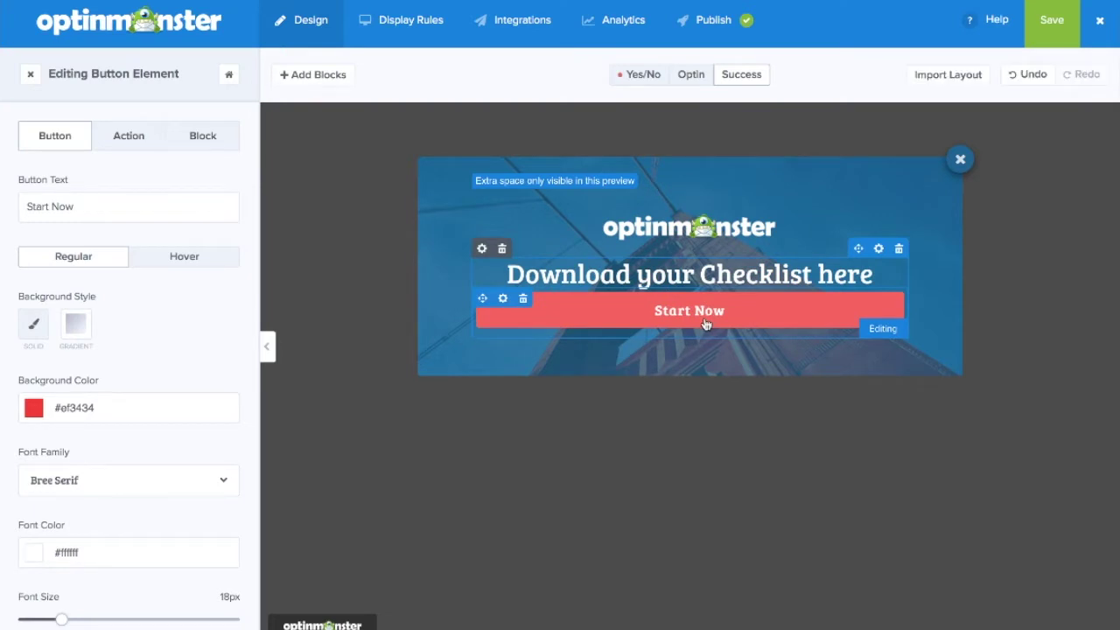
left_click(325, 76)
left_click_drag(196, 546, 635, 273)
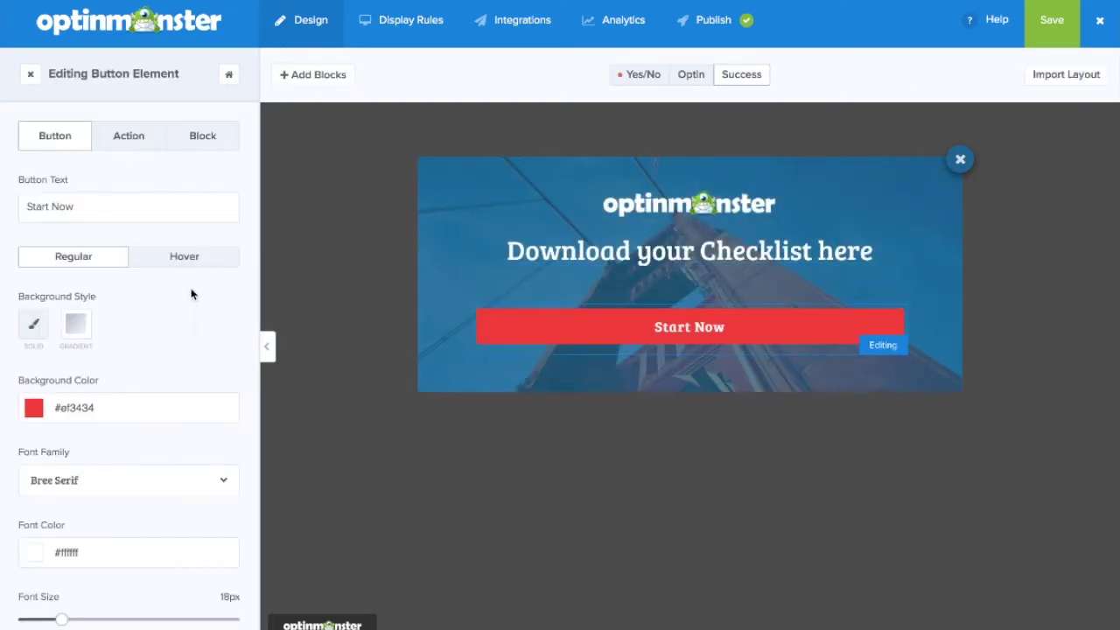
Make the Start Now button redirect to the pasted checklist file URL
left_click(131, 146)
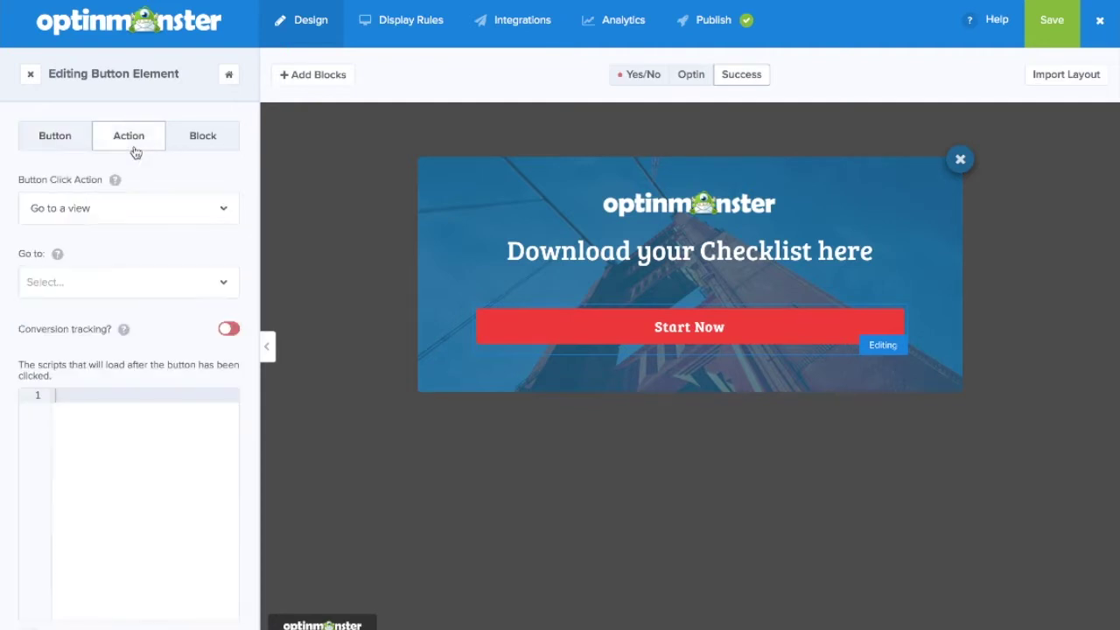
left_click(153, 208)
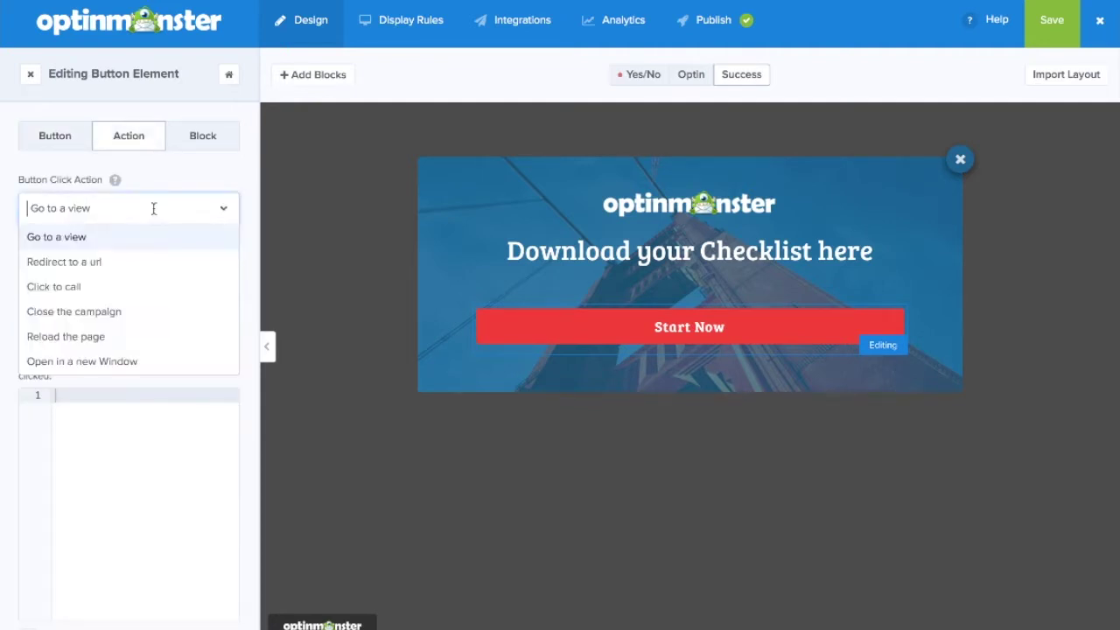
left_click(101, 264)
left_click(90, 280)
key("ctrl+v")
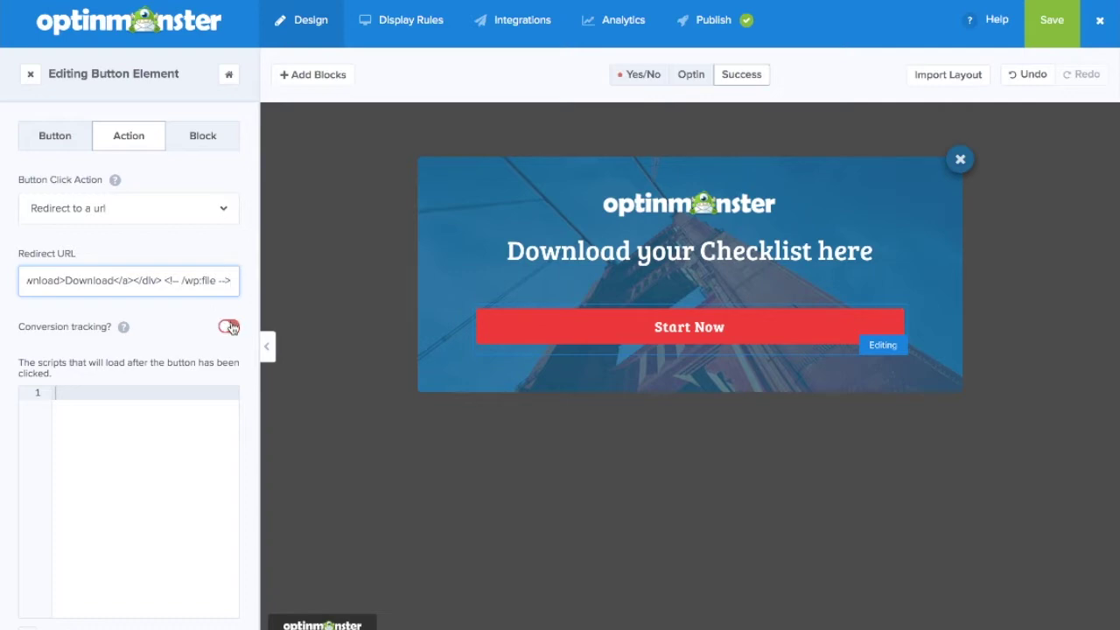
scroll(190, 310, "down", 1)
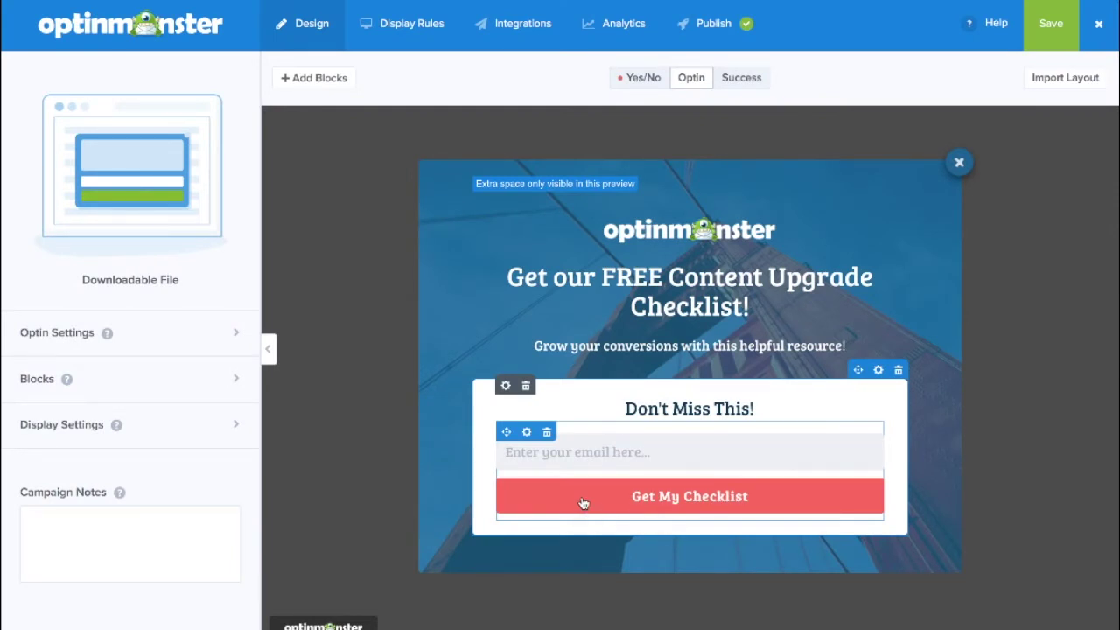
Set the Get My Checklist button's success action to redirect to the pasted checklist file link
left_click(583, 503)
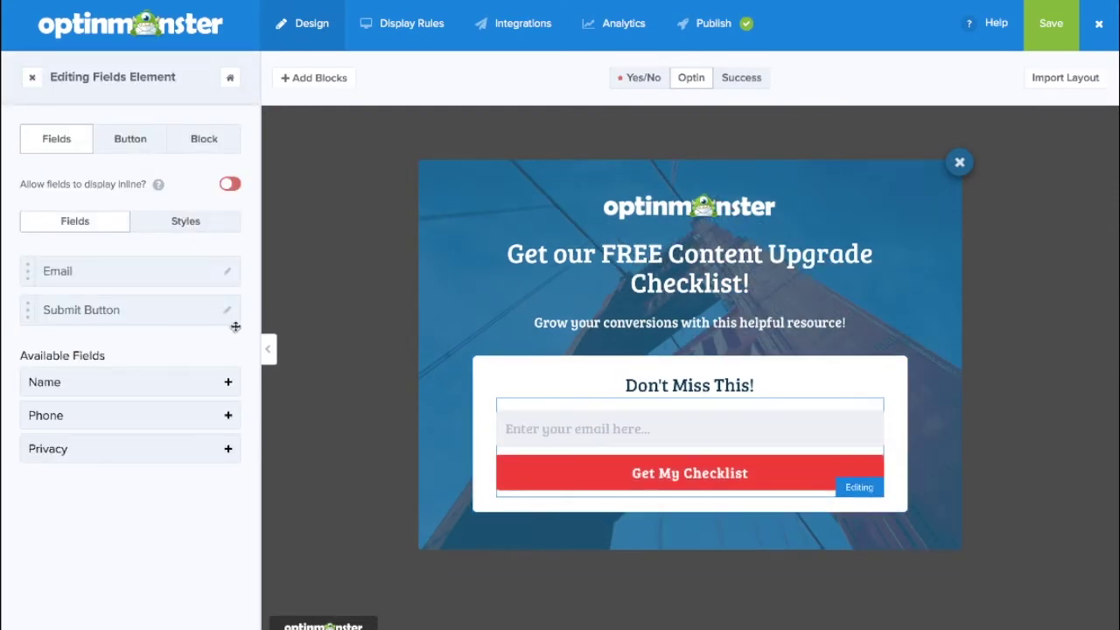
left_click(228, 311)
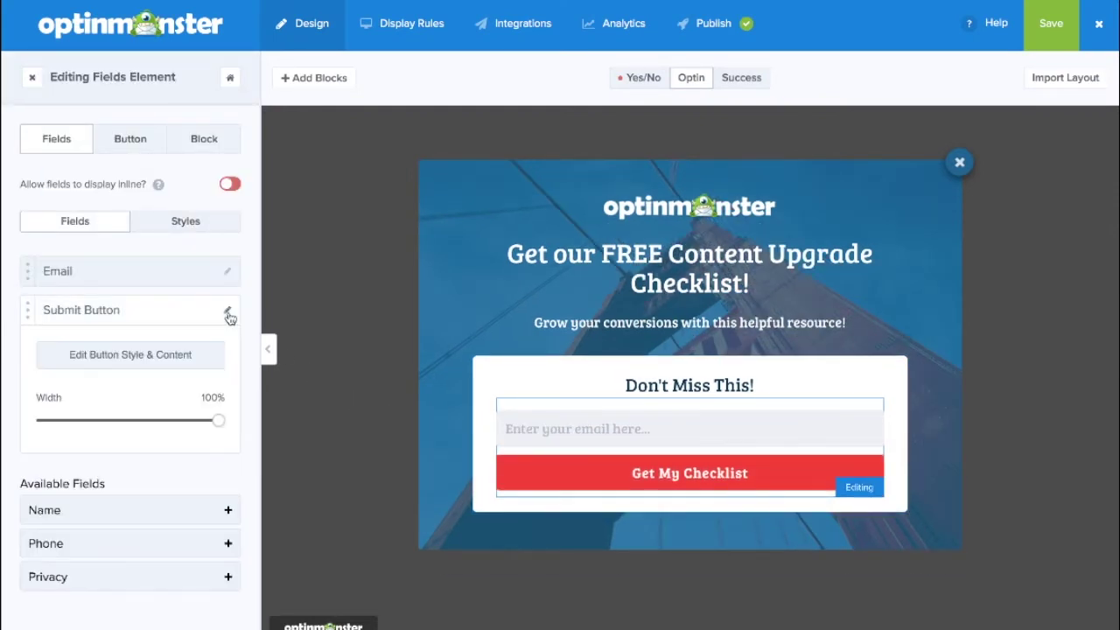
left_click(193, 363)
left_click(206, 264)
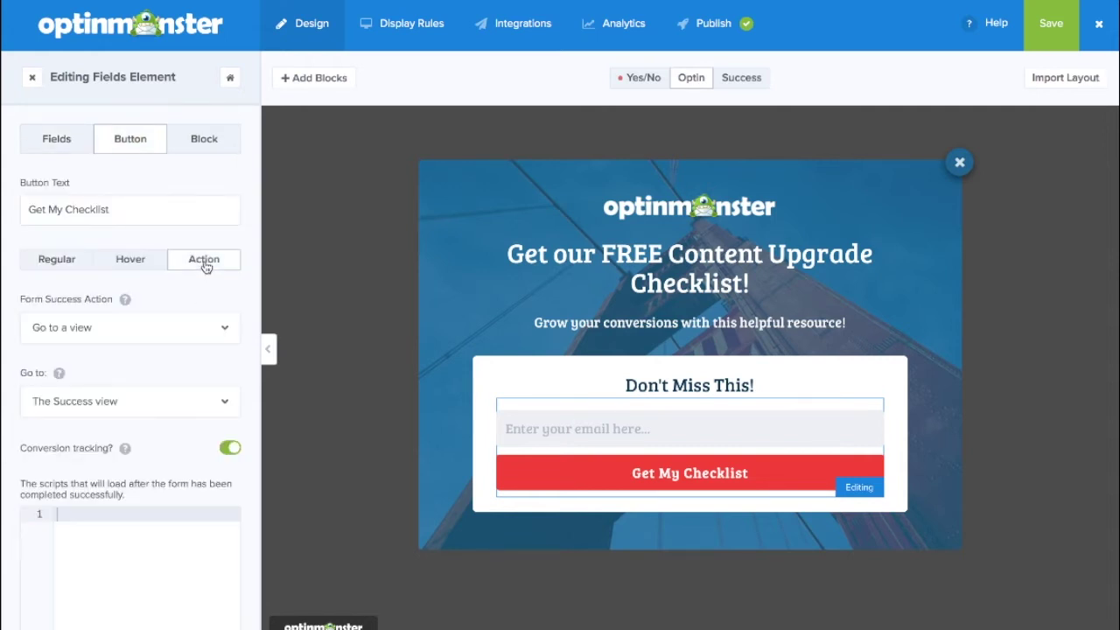
left_click(178, 330)
left_click(151, 389)
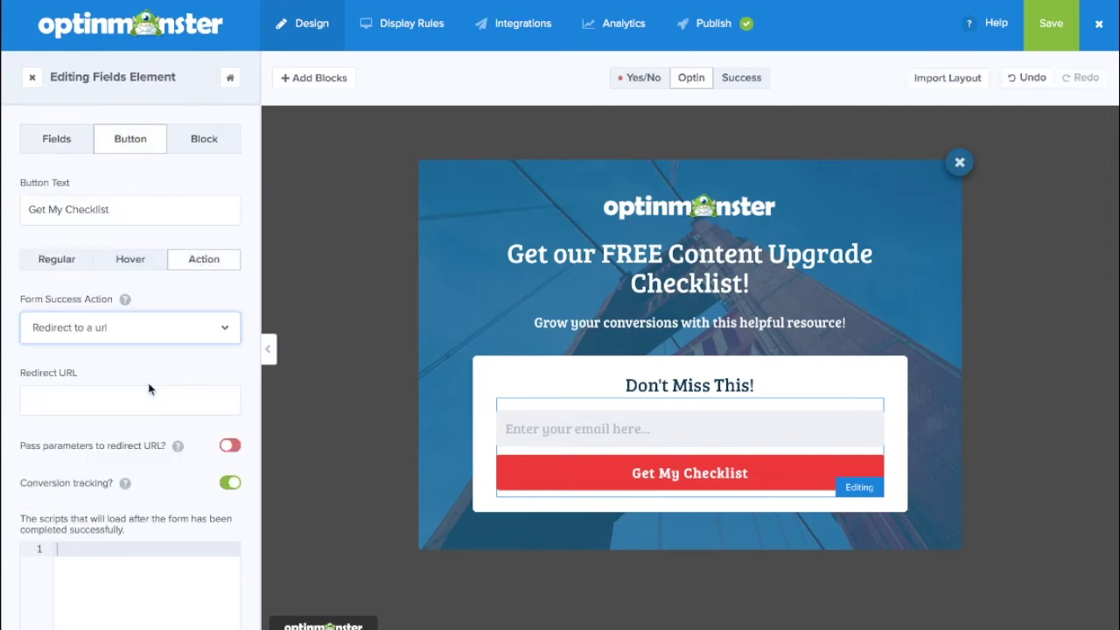
left_click(133, 399)
key("ctrl+v")
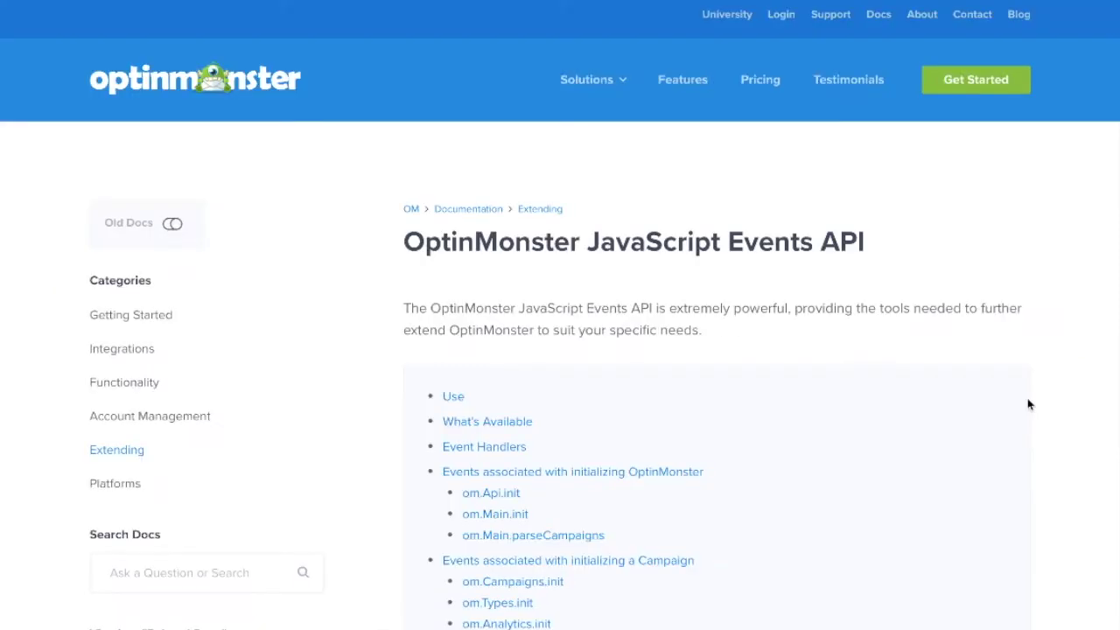
Jump to the om.Action.redirect section of the JavaScript Events API page
scroll(1027, 402, "down", 3)
scroll(1027, 404, "down", 1)
scroll(1028, 404, "down", 3)
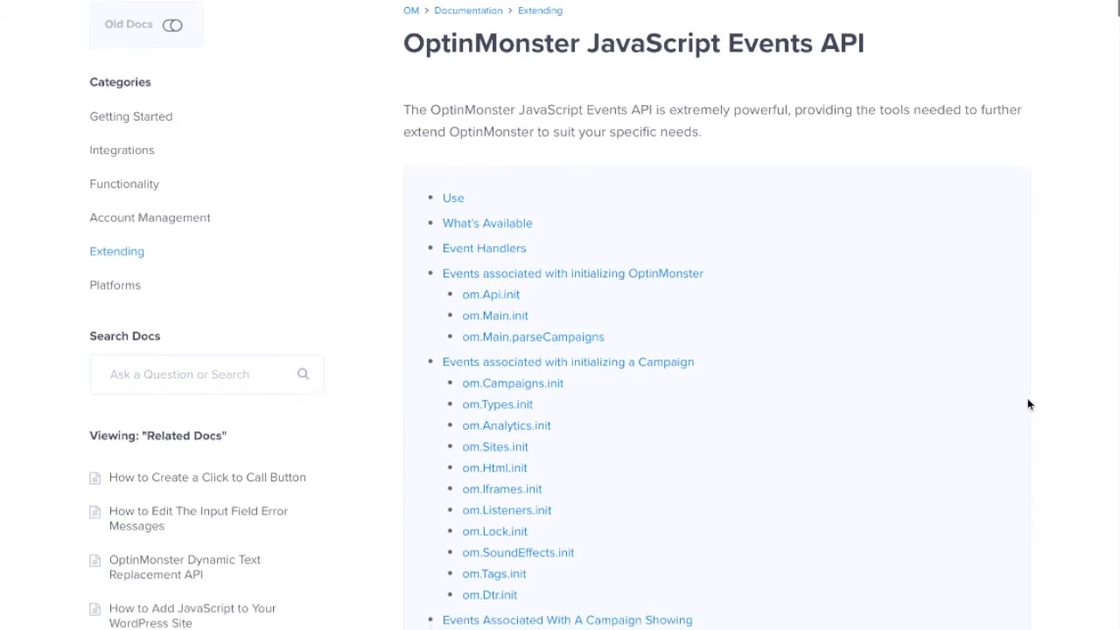
scroll(1028, 404, "down", 5)
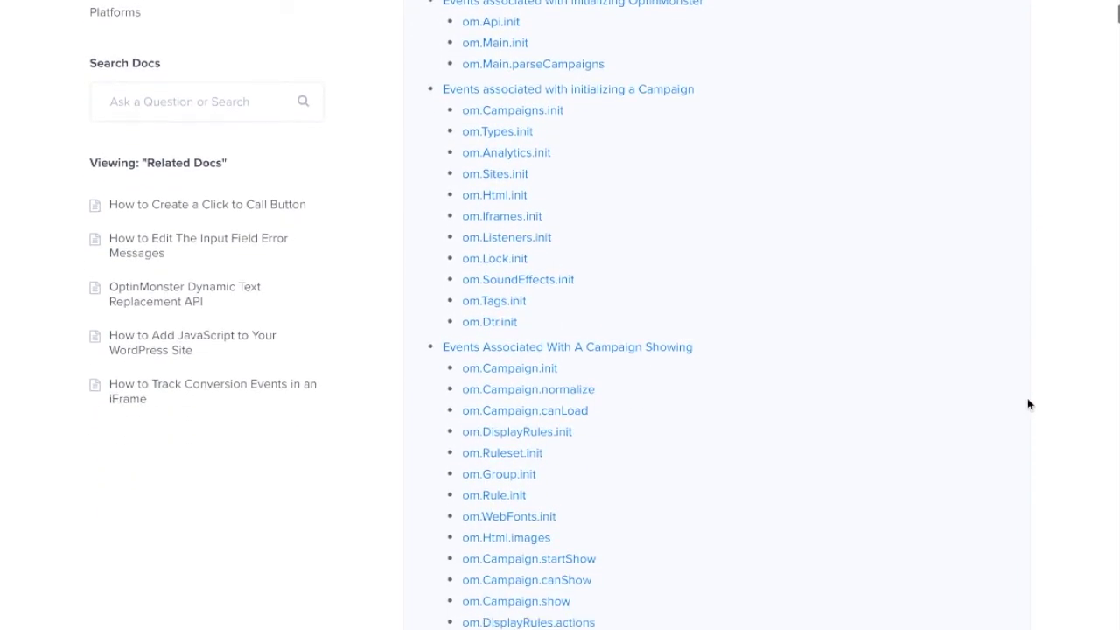
scroll(1028, 404, "down", 6)
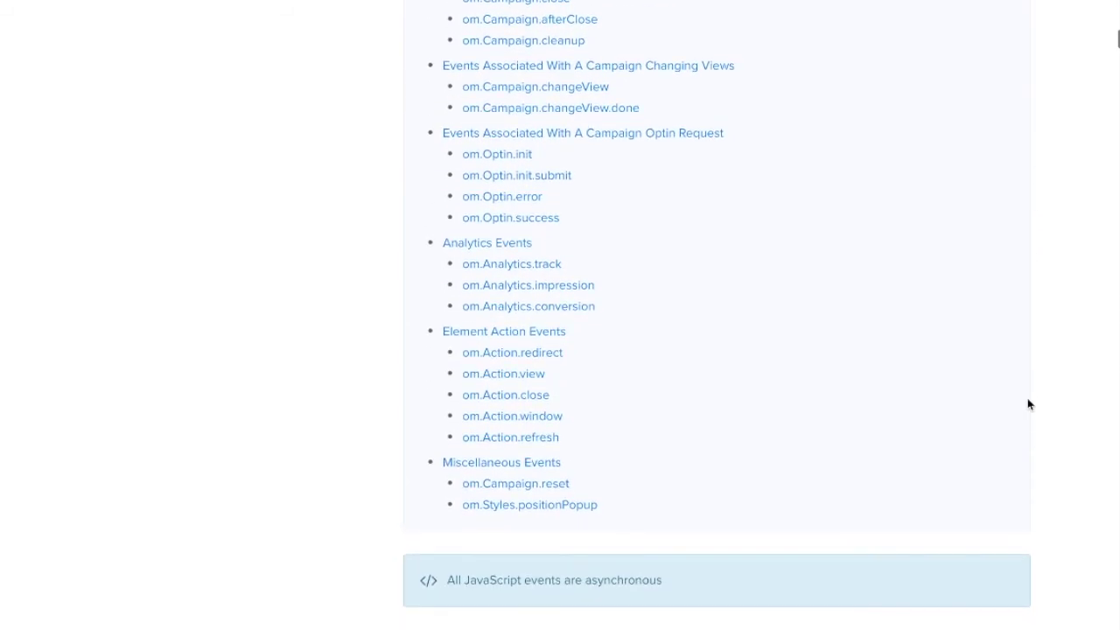
left_click(532, 354)
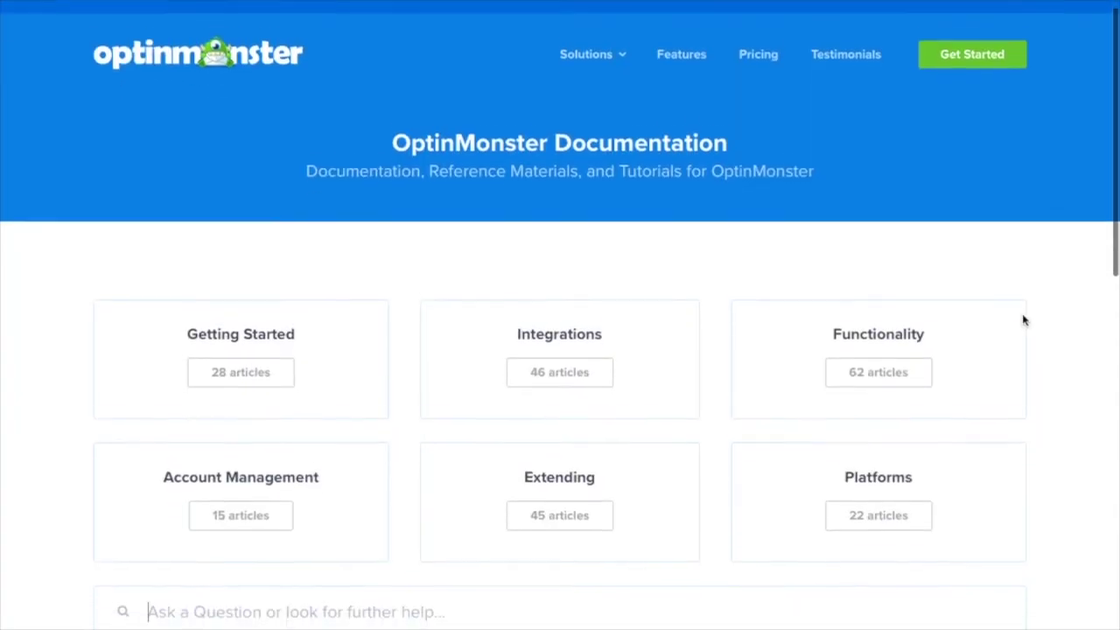
Search the OptinMonster Docs help articles for "pop up"
scroll(1022, 318, "down", 3)
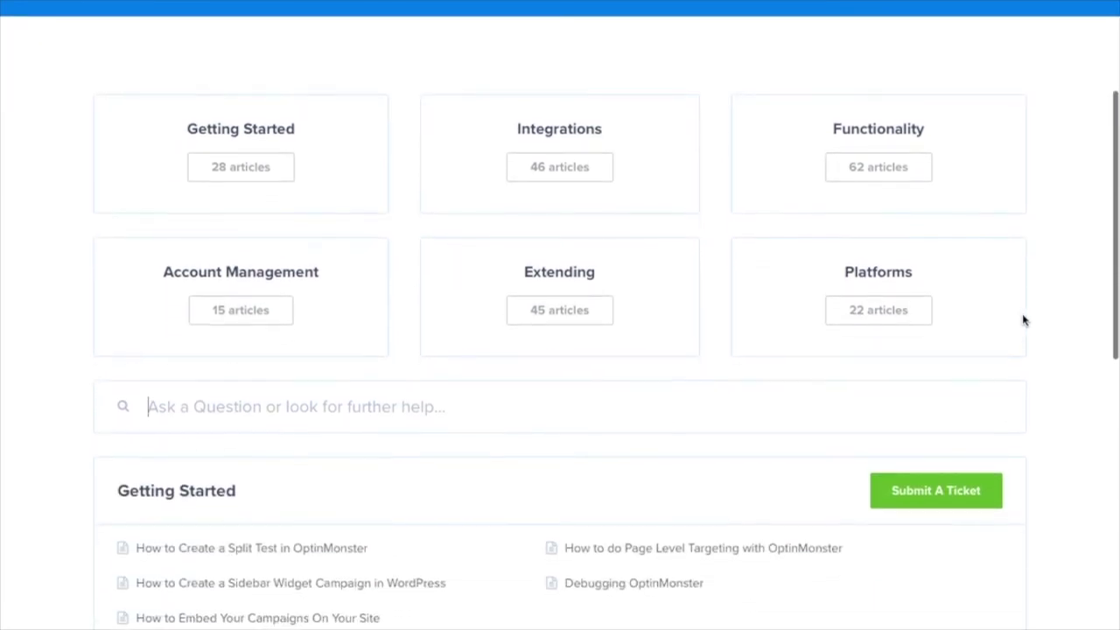
scroll(1024, 320, "down", 2)
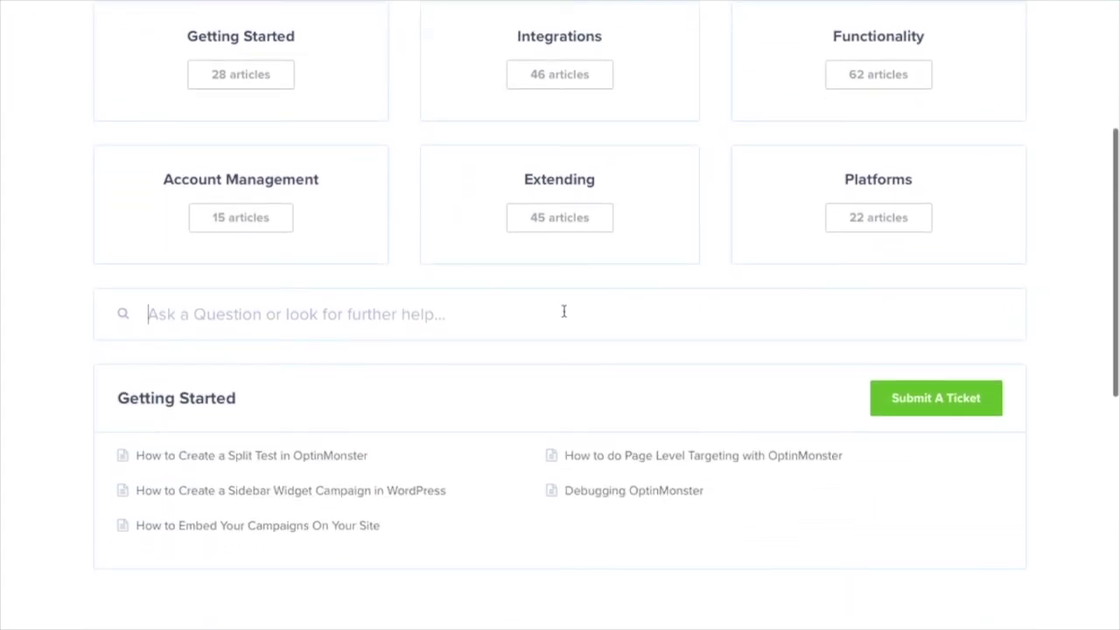
type("pop")
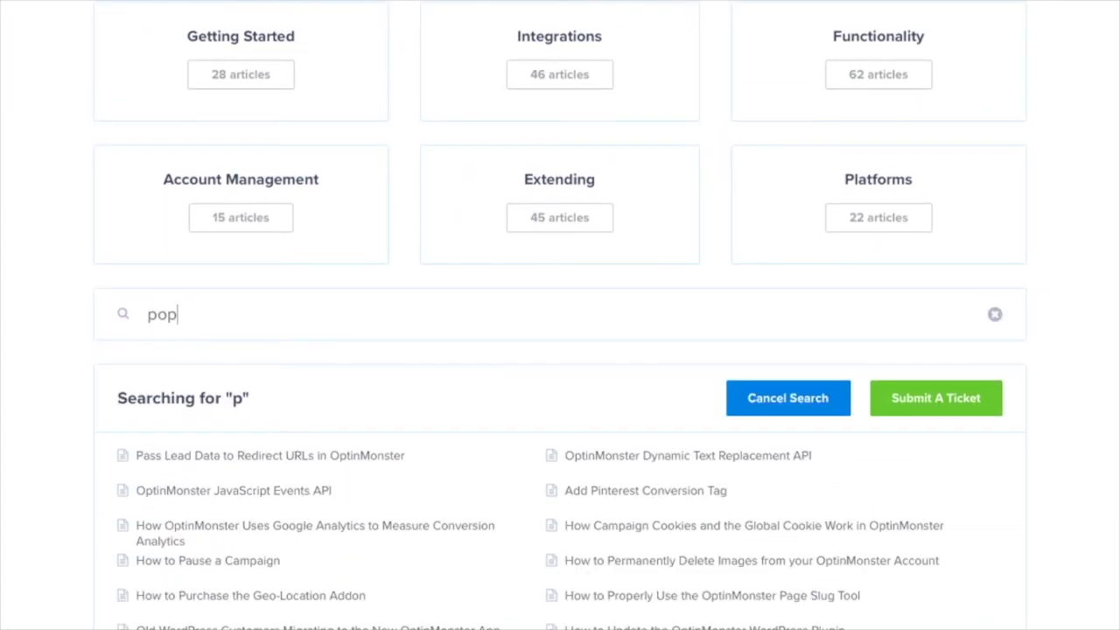
type(" up")
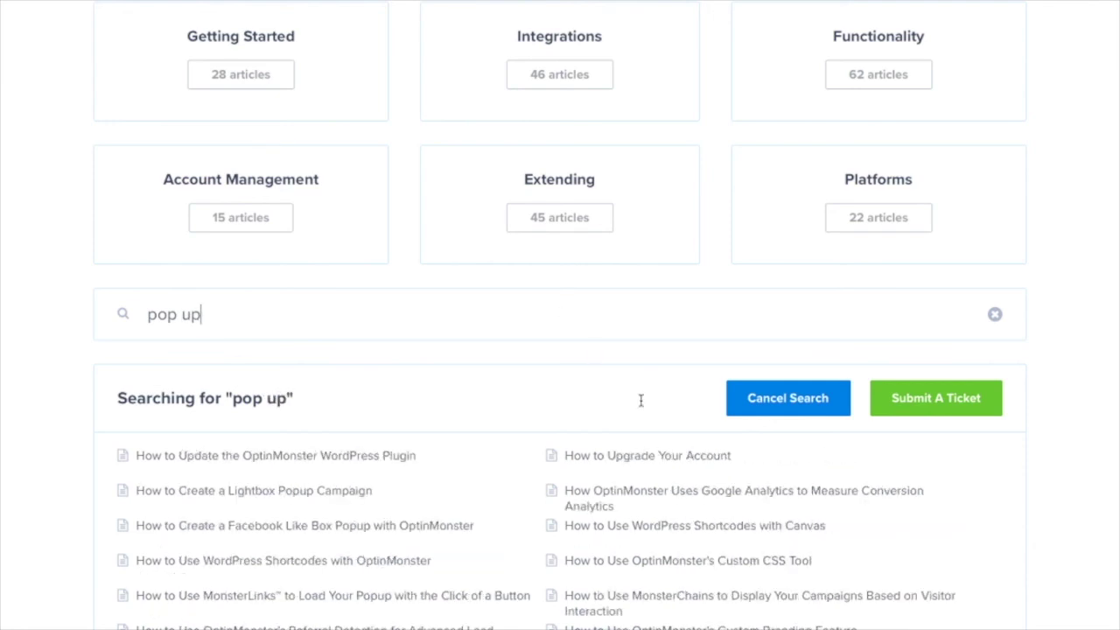